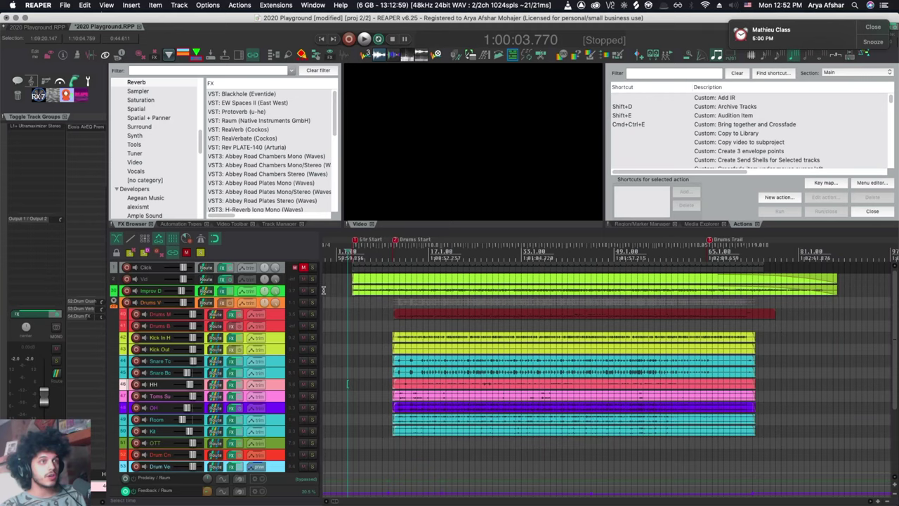
Lock the track controls of the Click track and try moving its volume fader
right_click(284, 271)
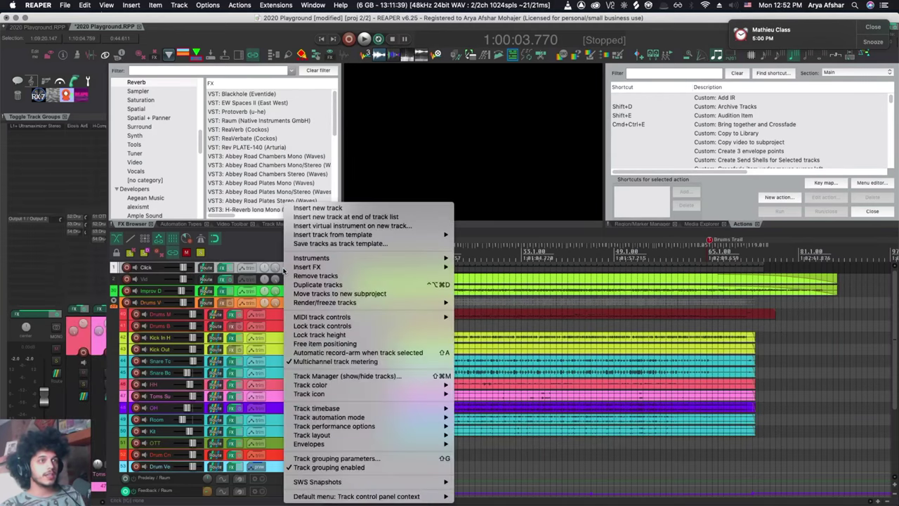
click(353, 327)
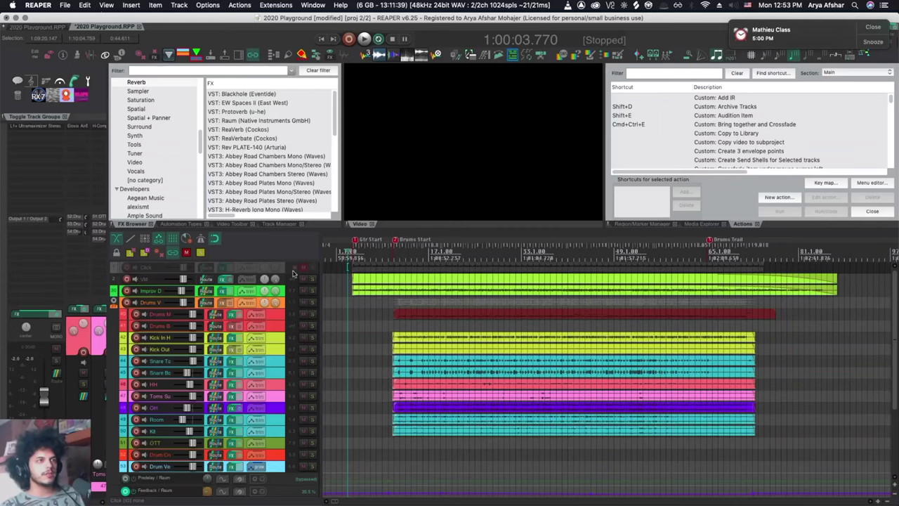
click(184, 267)
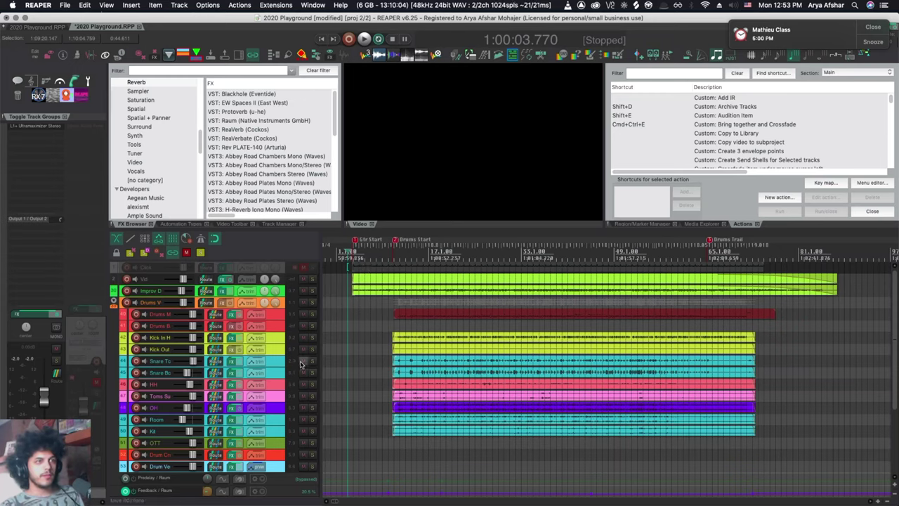
Try muting the tracks from Kick Out through OH in one sweep, and clear those mutes again
drag(303, 350, 295, 408)
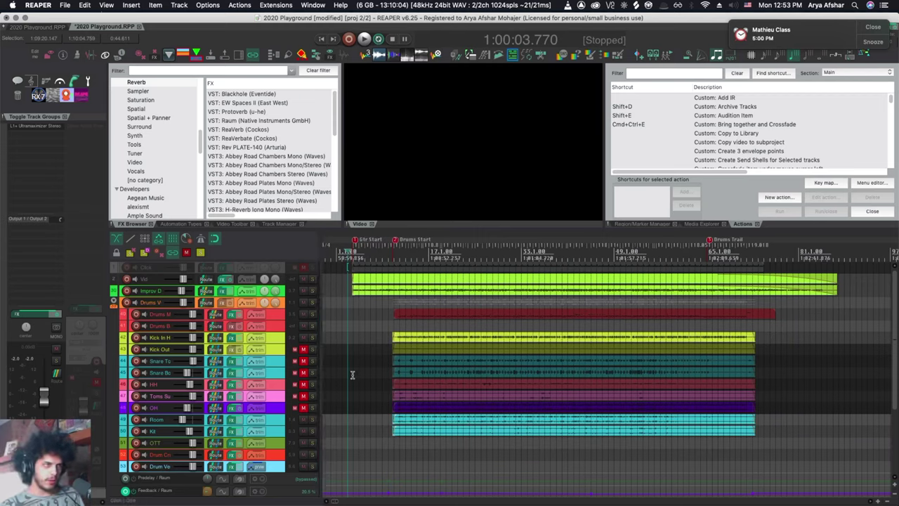
key(super+z)
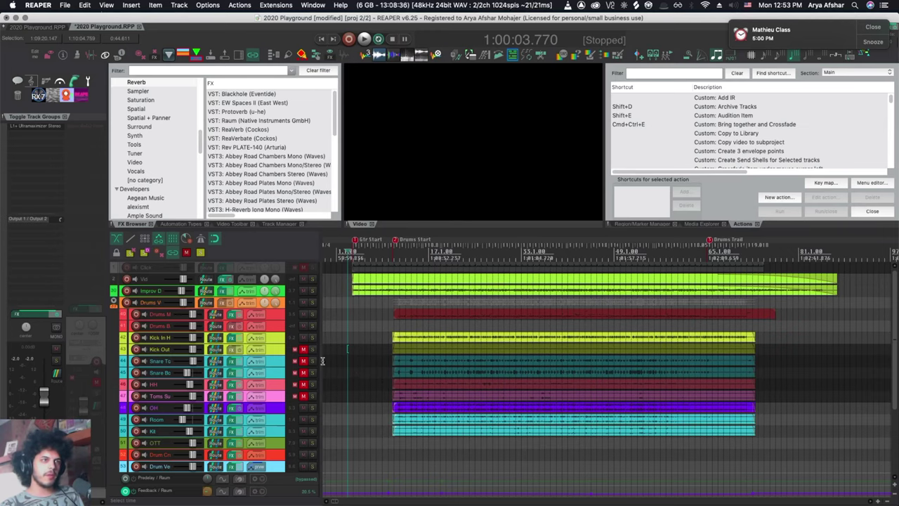
click(303, 350)
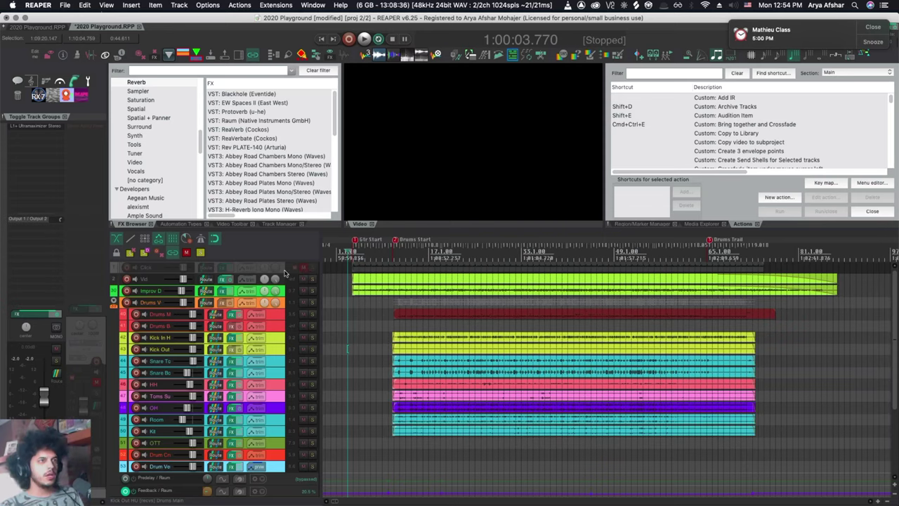
Lock the track height of the Click, OTT, Drum Crush and Drum Verb tracks
right_click(280, 271)
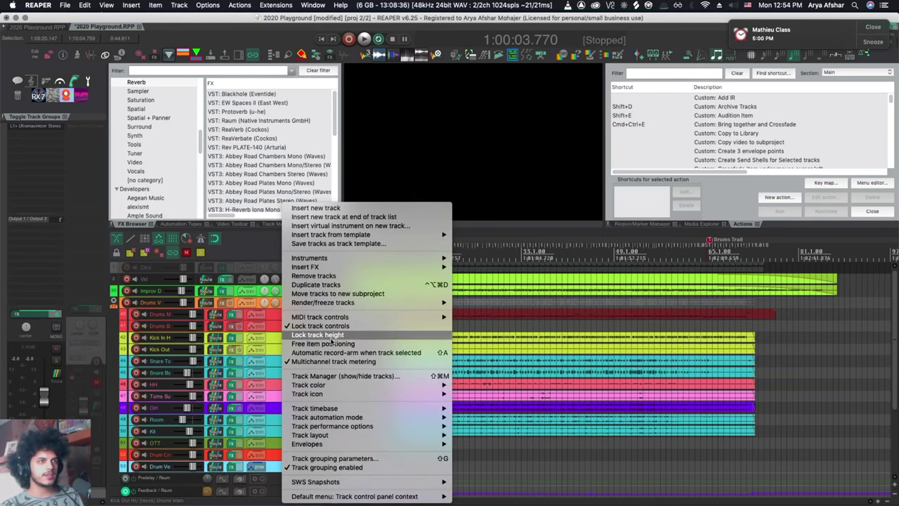
click(332, 326)
right_click(272, 442)
click(344, 439)
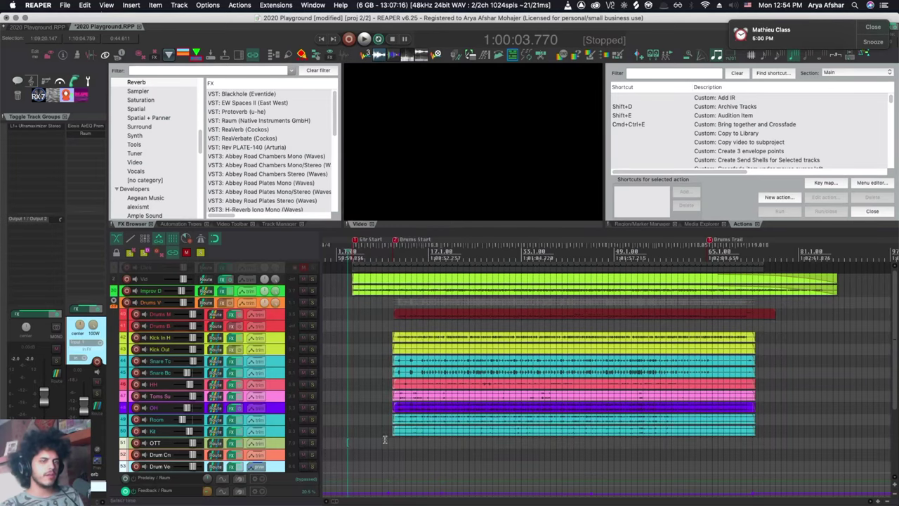
Compare the heights of the OTT, Drum Crush and Drum Verb tracks with the other tracks at different vertical zoom levels
scroll(393, 424, up, 5)
scroll(390, 435, down, 1)
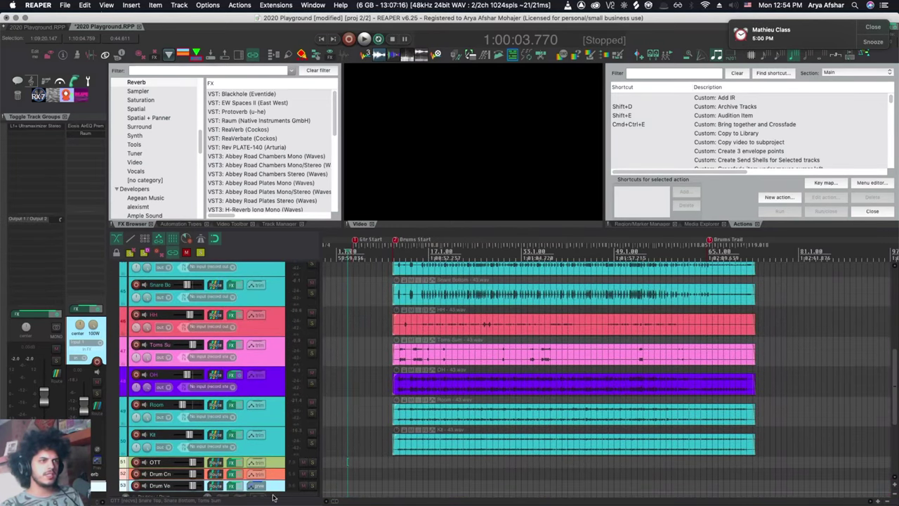
scroll(379, 465, up, 3)
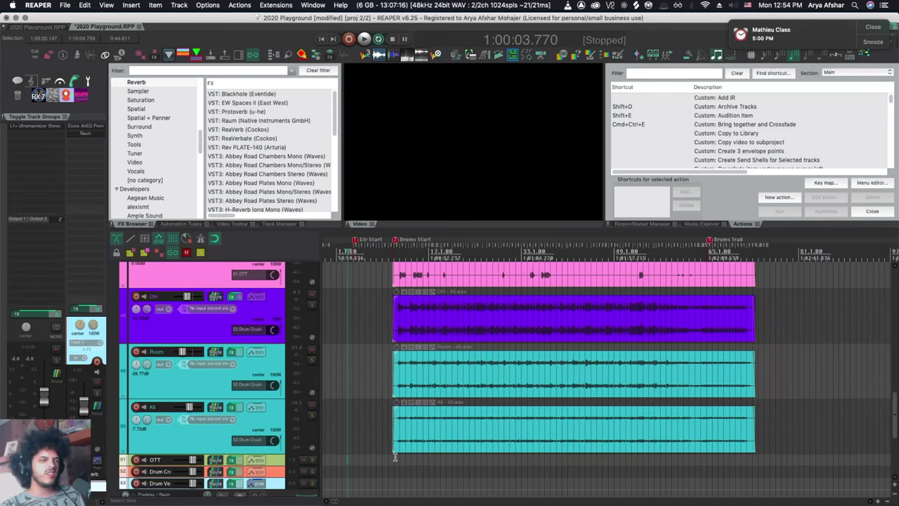
scroll(394, 455, down, 5)
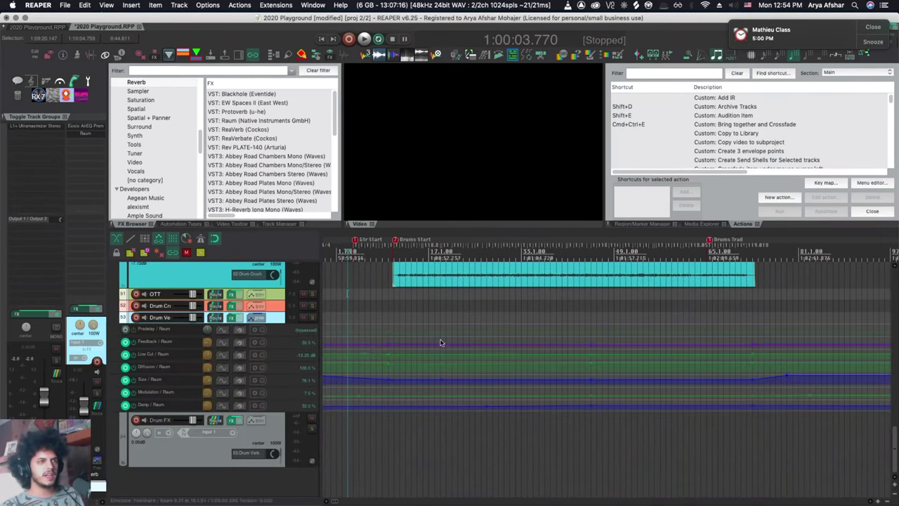
scroll(447, 405, up, 10)
scroll(448, 406, up, 5)
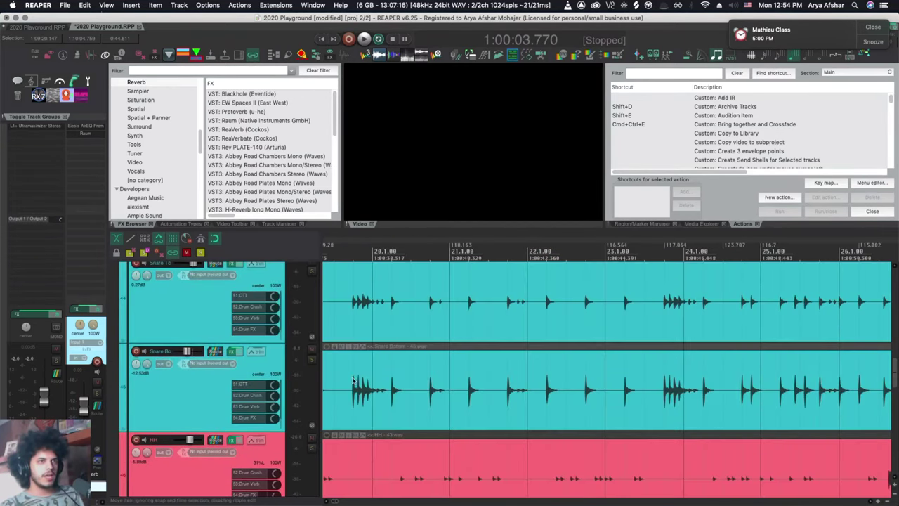
scroll(398, 390, down, 5)
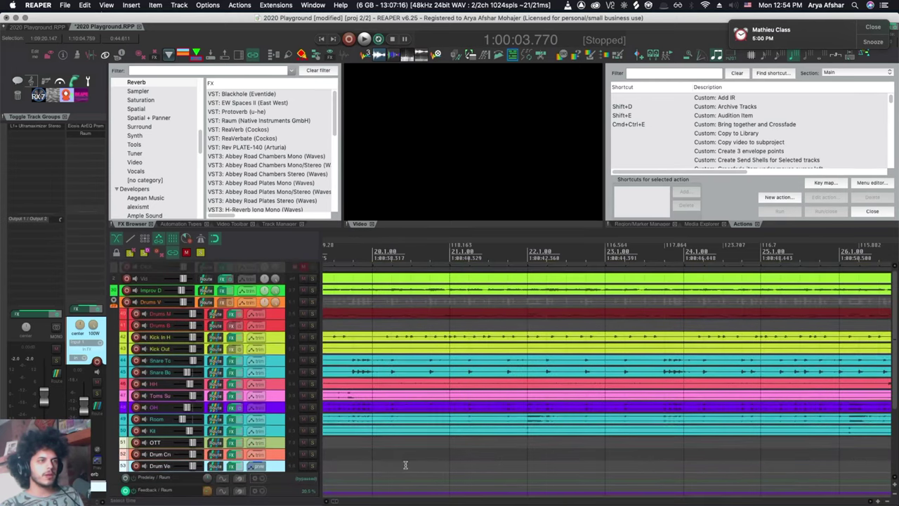
scroll(408, 442, left, 5)
scroll(355, 454, up, 6)
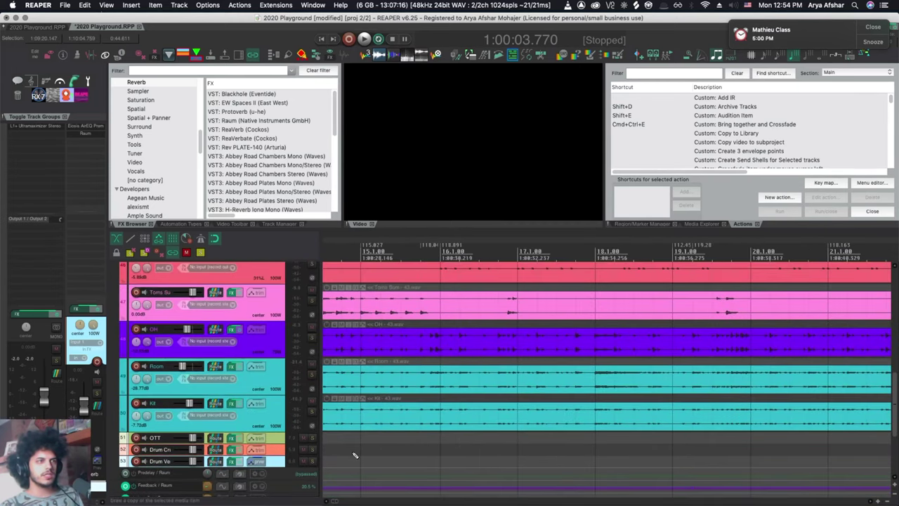
scroll(354, 457, down, 6)
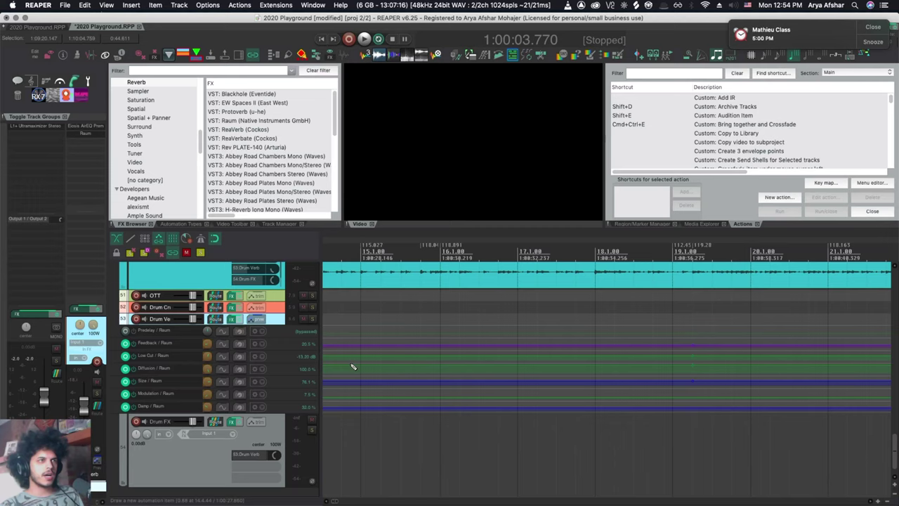
scroll(353, 366, up, 4)
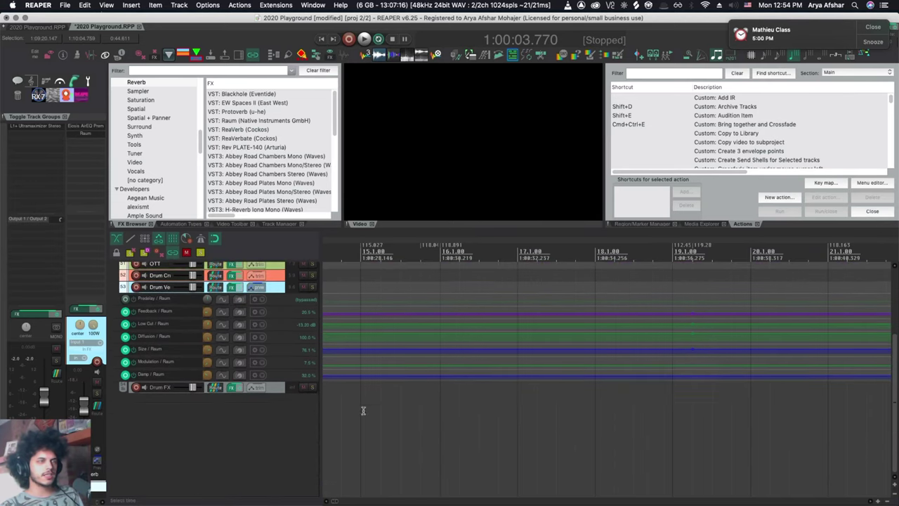
scroll(363, 411, up, 3)
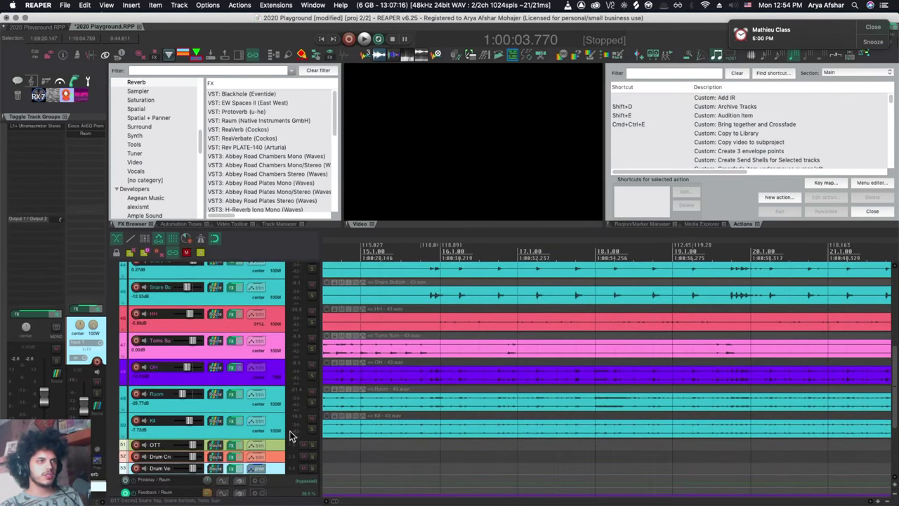
scroll(356, 337, down, 10)
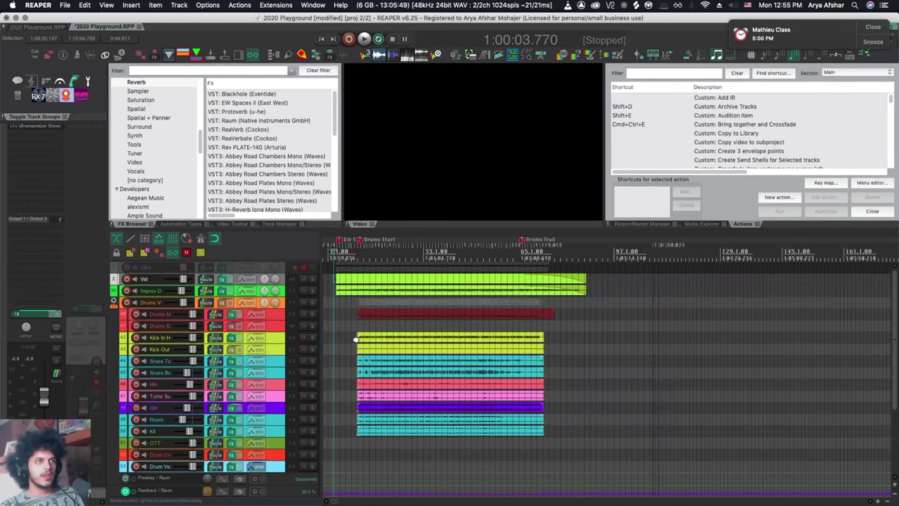
Try moving and cutting the media item on the controls-locked Click track, and undo the edits
click(376, 274)
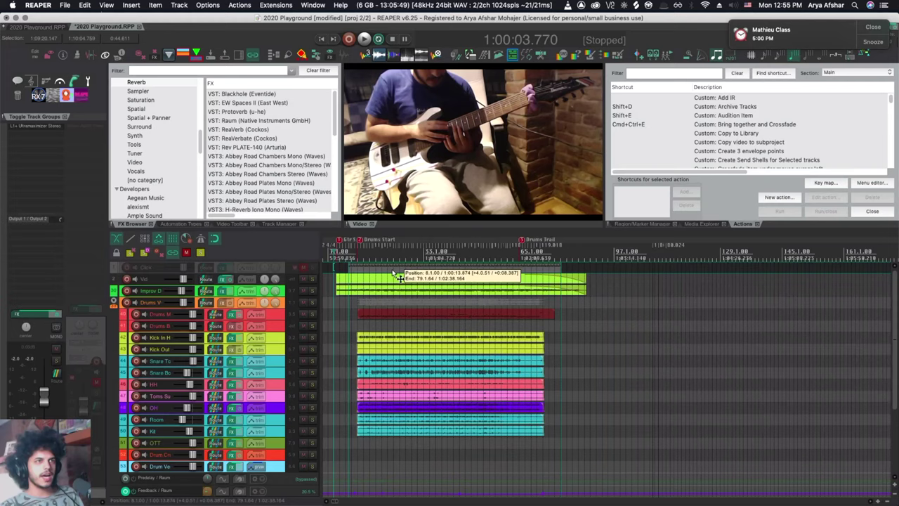
click(417, 271)
click(440, 271)
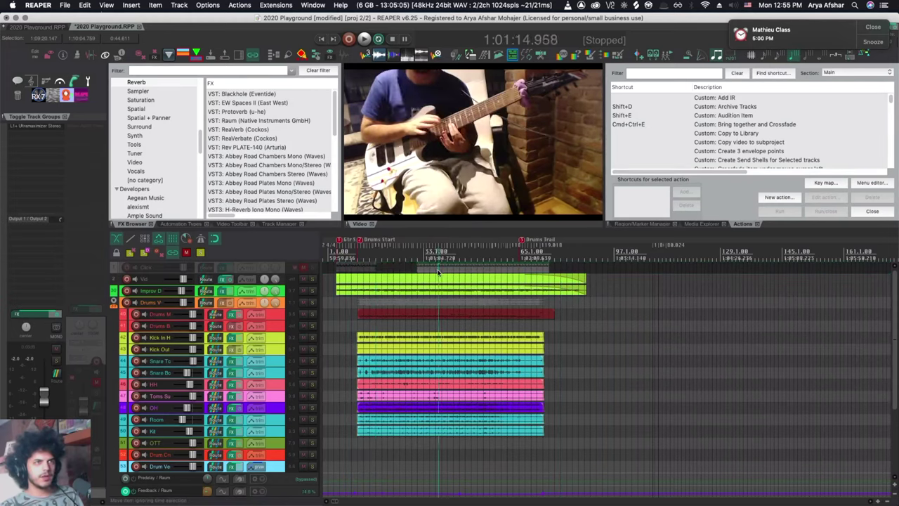
key(super+z)
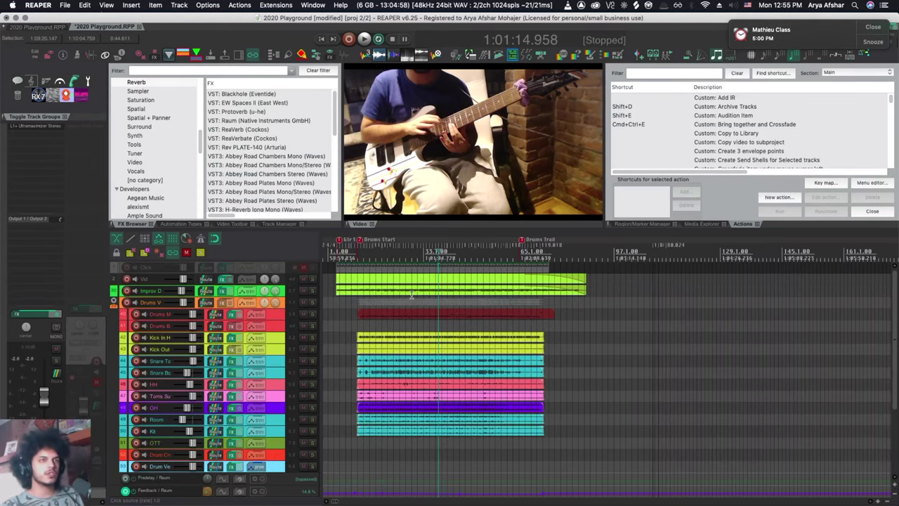
Lock the media items on the tracks from Click down to Snare Top
key(grave)
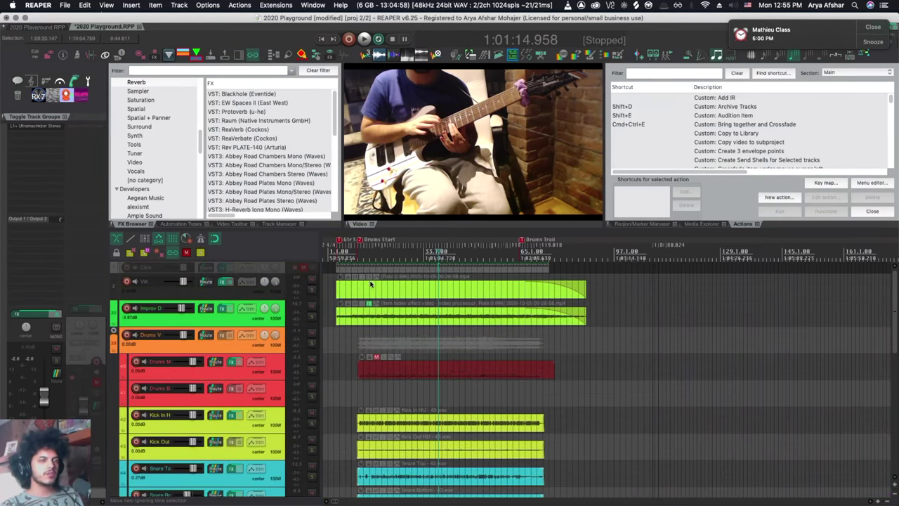
right_click(363, 271)
mouse_move(406, 122)
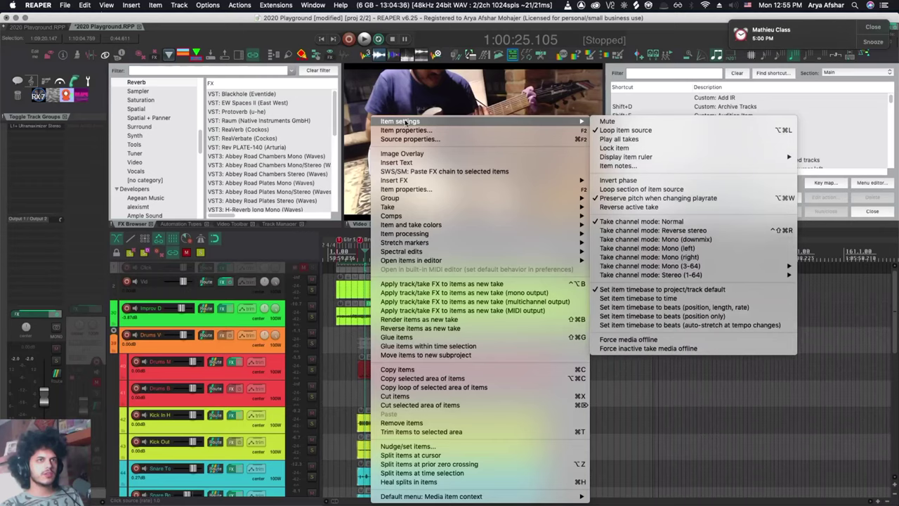
click(625, 150)
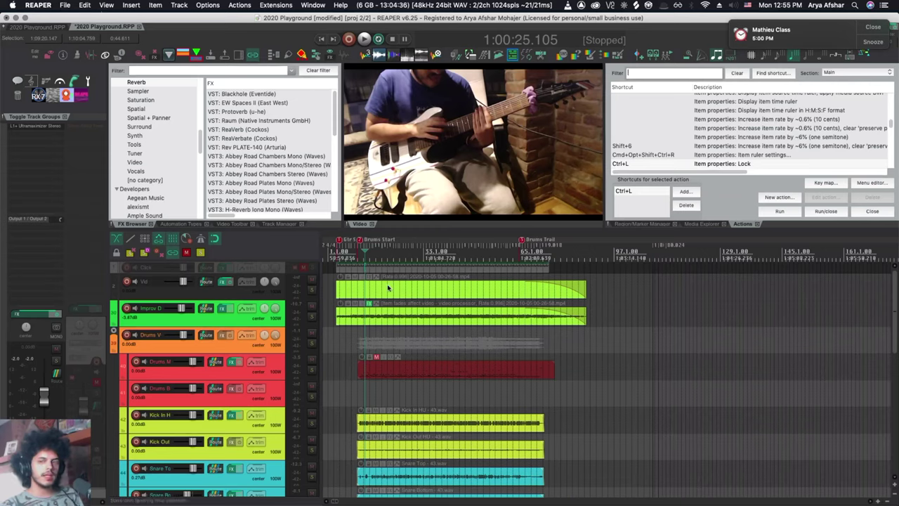
key(ctrl+u)
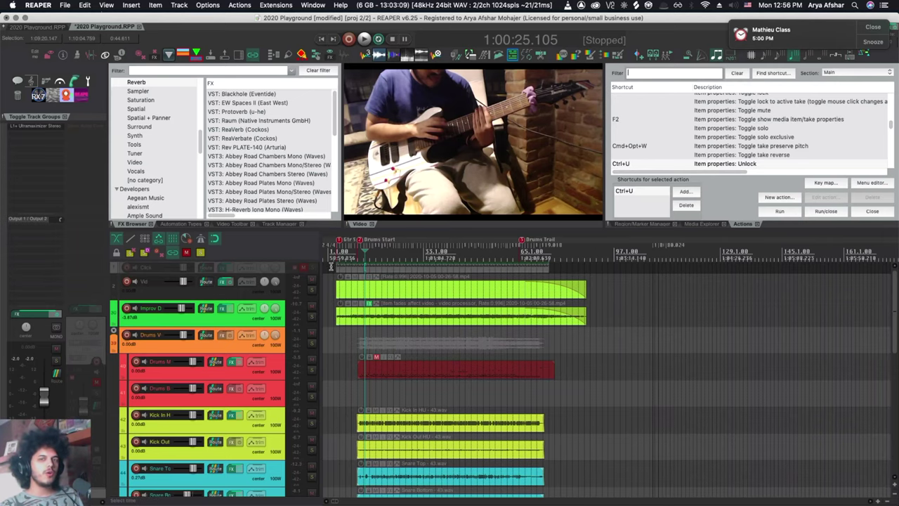
key(ctrl+l)
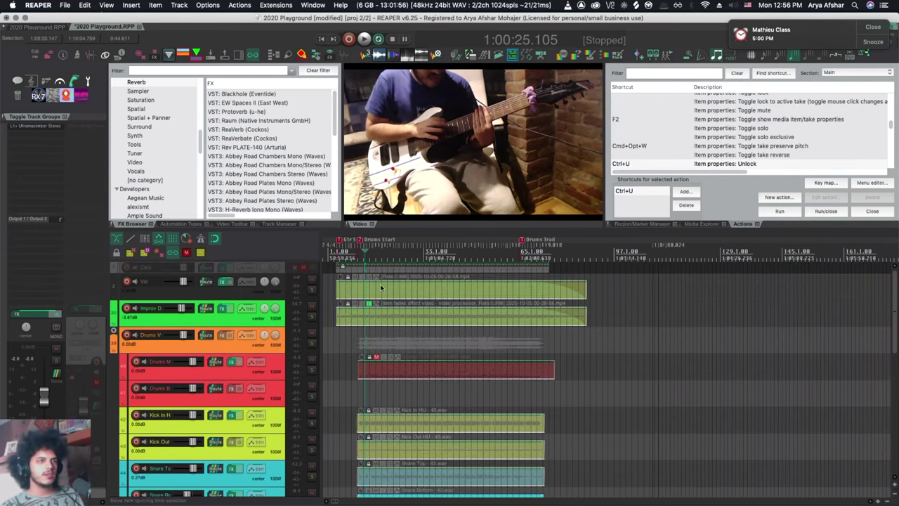
Lock the remaining drum media items on the tracks from Snare Bottom down to Kit
scroll(417, 337, down, 5)
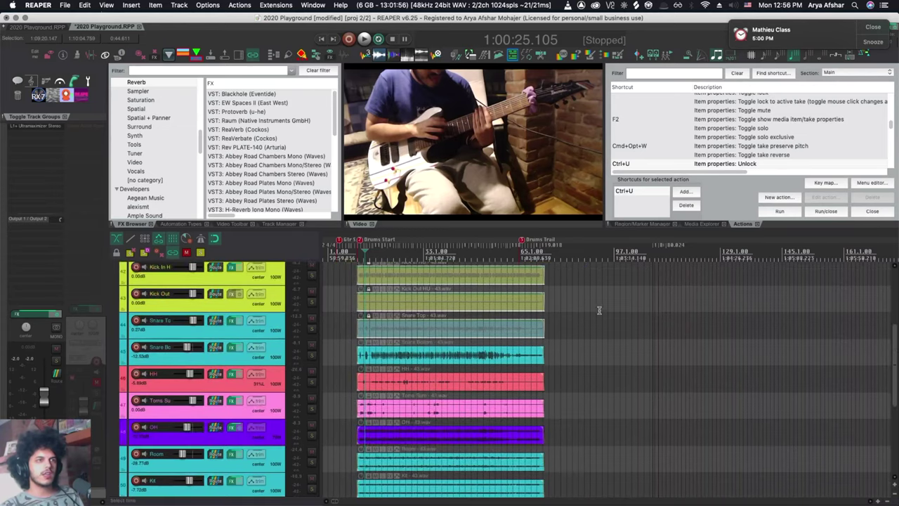
drag(605, 295, 411, 403)
scroll(411, 373, up, 5)
scroll(411, 372, up, 1)
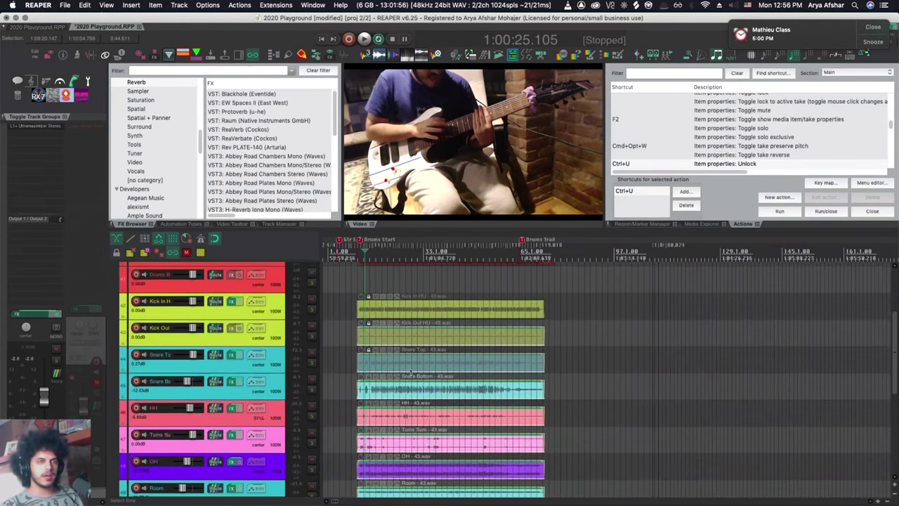
key(ctrl+l)
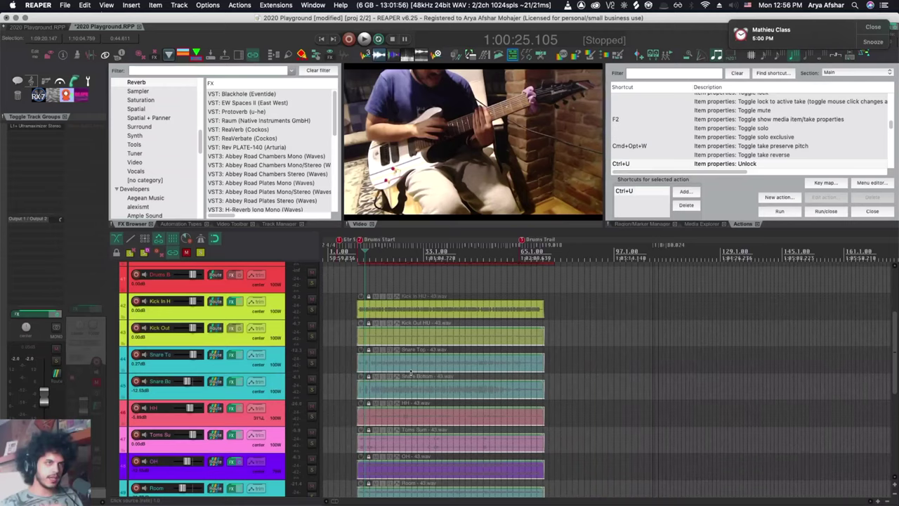
Try to move the locked video item on the Vid track and adjust its edges and fade-out
scroll(411, 372, up, 10)
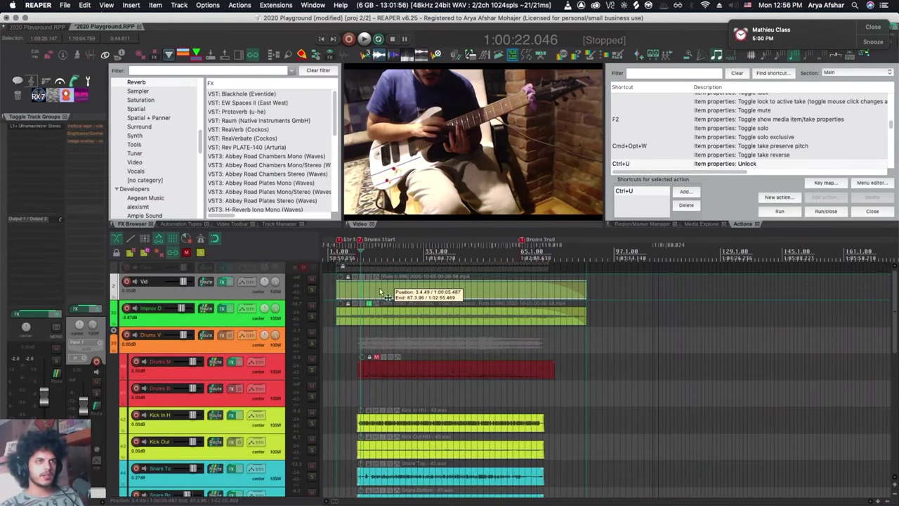
click(417, 295)
click(372, 294)
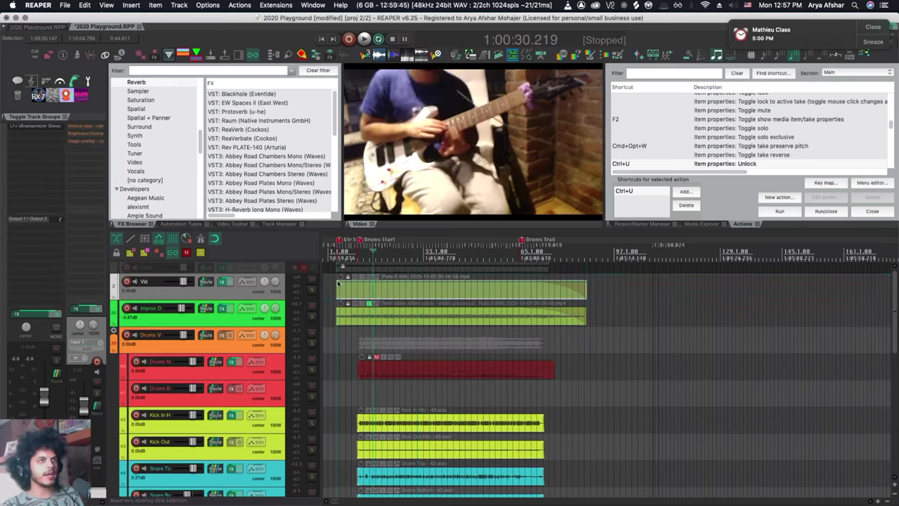
click(568, 288)
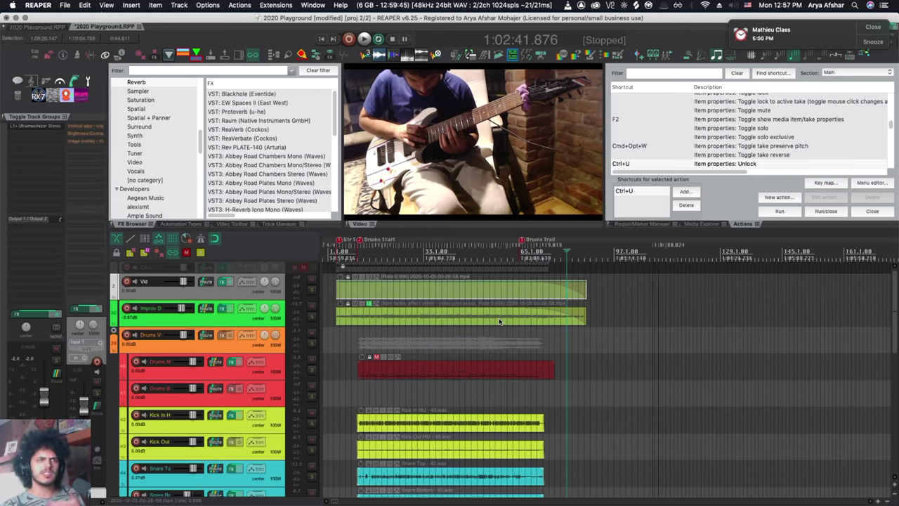
click(365, 291)
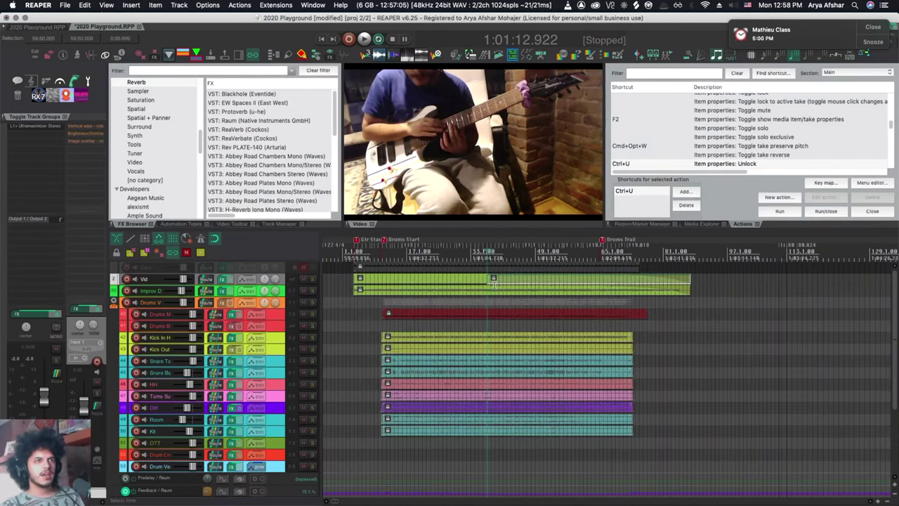
Try to move and trim the two locked pieces of the split video item on the Vid track
drag(511, 283, 512, 278)
click(519, 285)
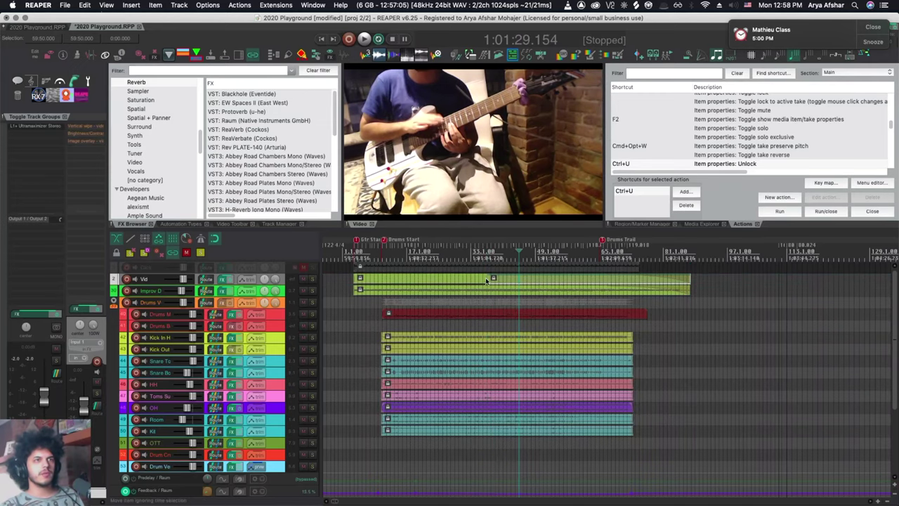
click(507, 281)
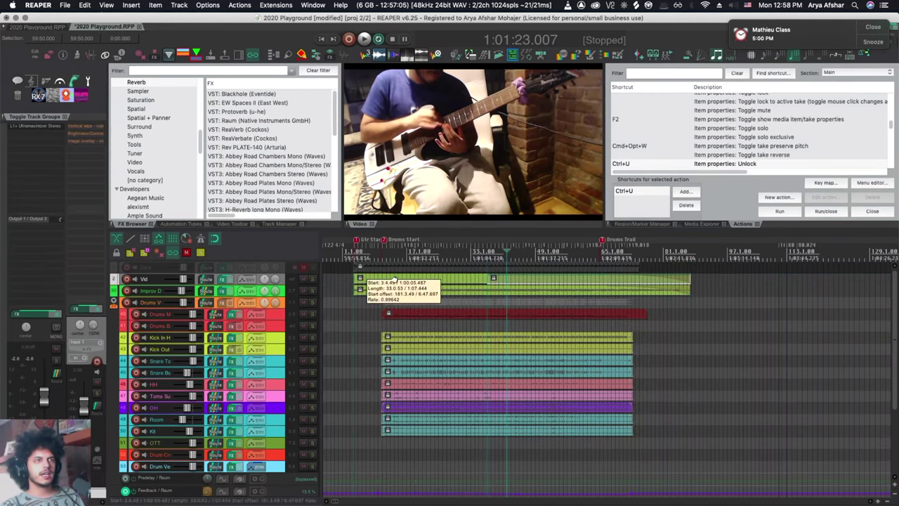
Try moving the Verse1 region together with its items past the Outro region, and undo the move
scroll(555, 337, down, 5)
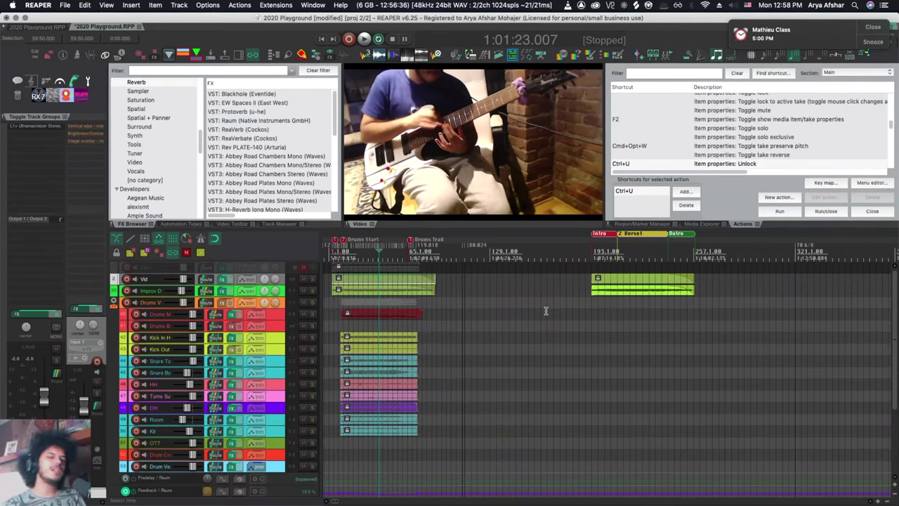
scroll(583, 298, right, 5)
scroll(518, 286, up, 5)
scroll(524, 304, up, 4)
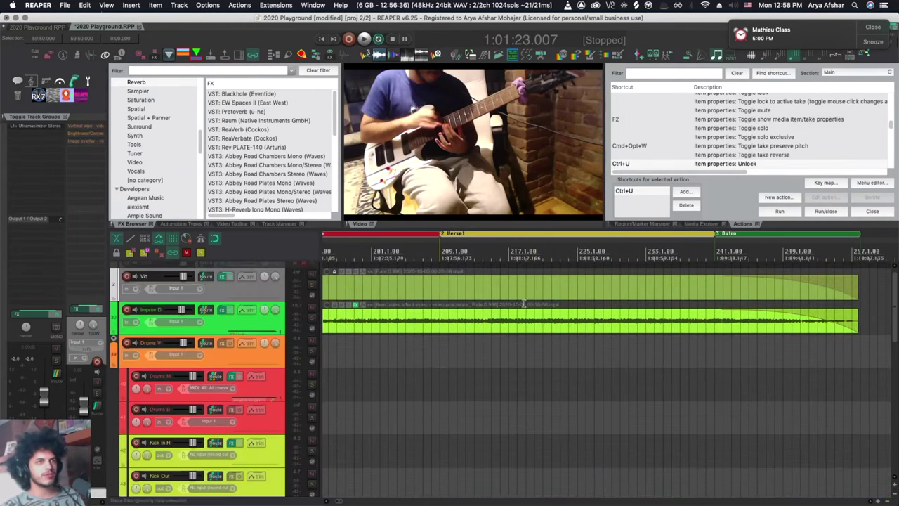
scroll(523, 304, down, 5)
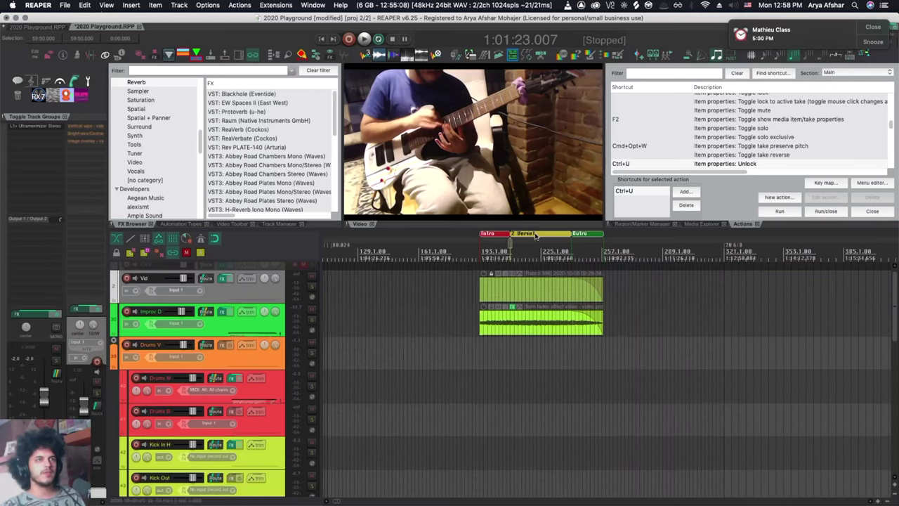
drag(643, 241, 643, 238)
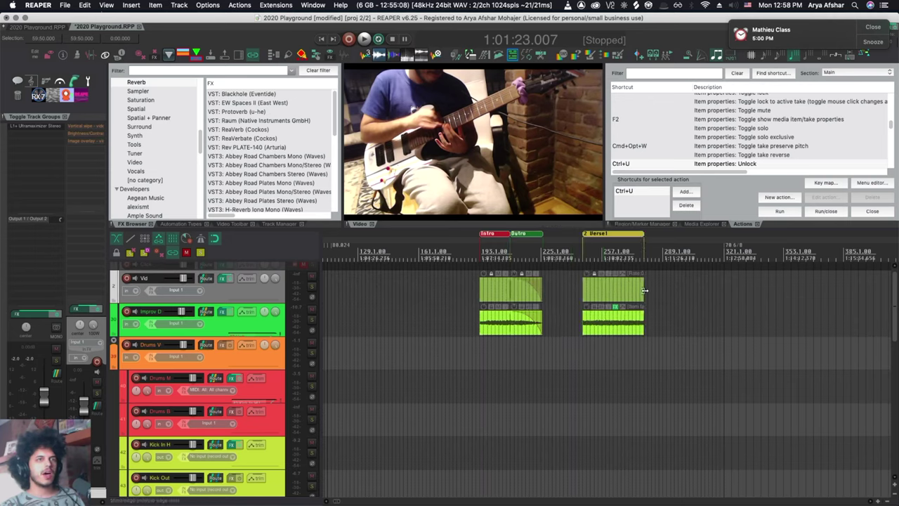
key(super+z)
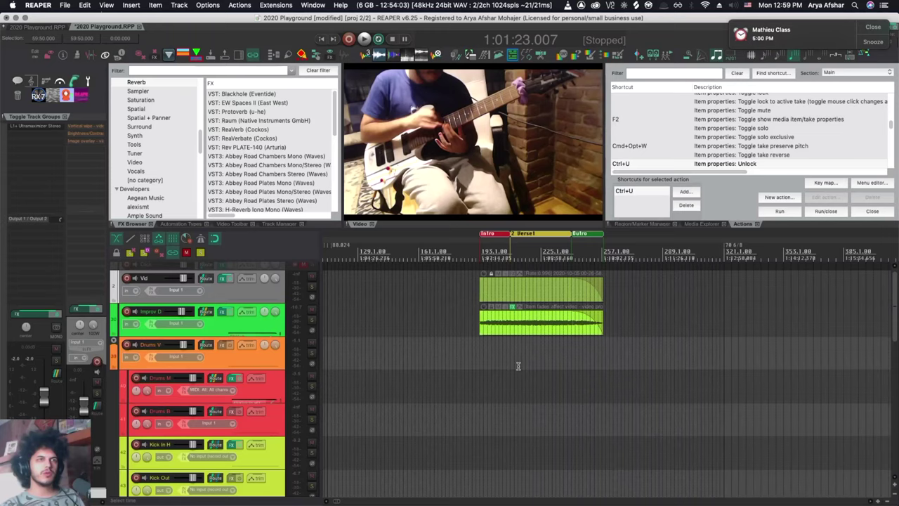
Try moving only the Verse1 region past the Outro without its items, and restore its original position
drag(535, 235, 638, 241)
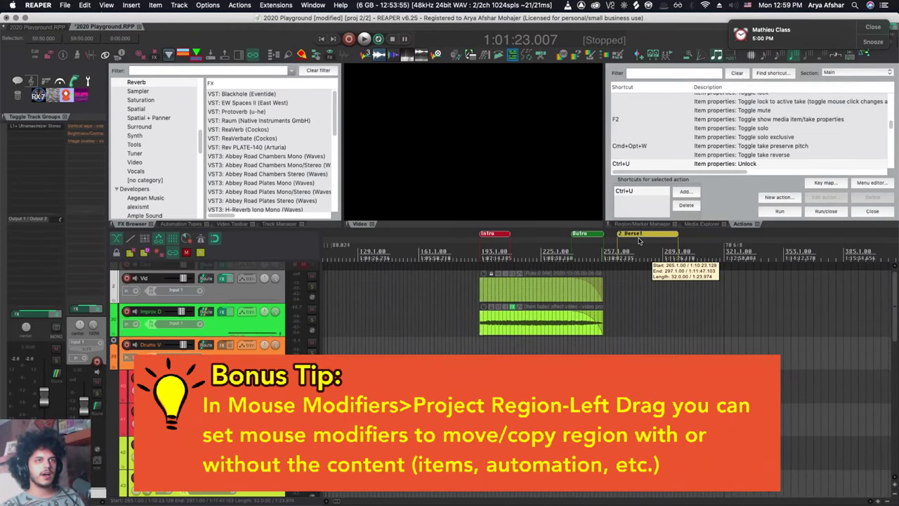
drag(547, 239, 661, 239)
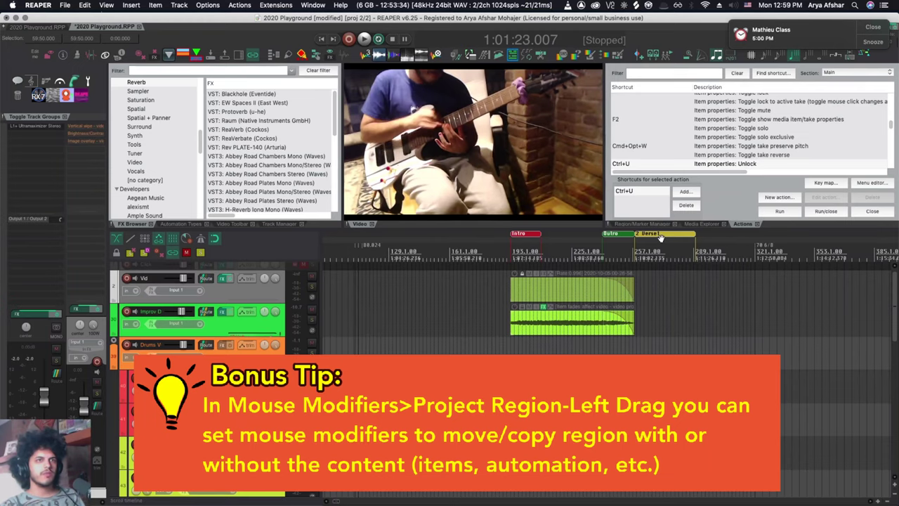
key(super+z)
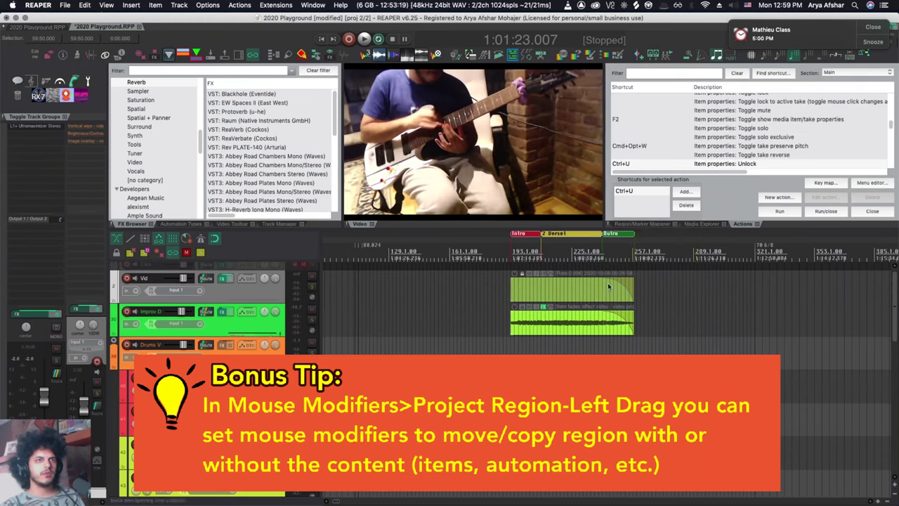
key(super+shift+z)
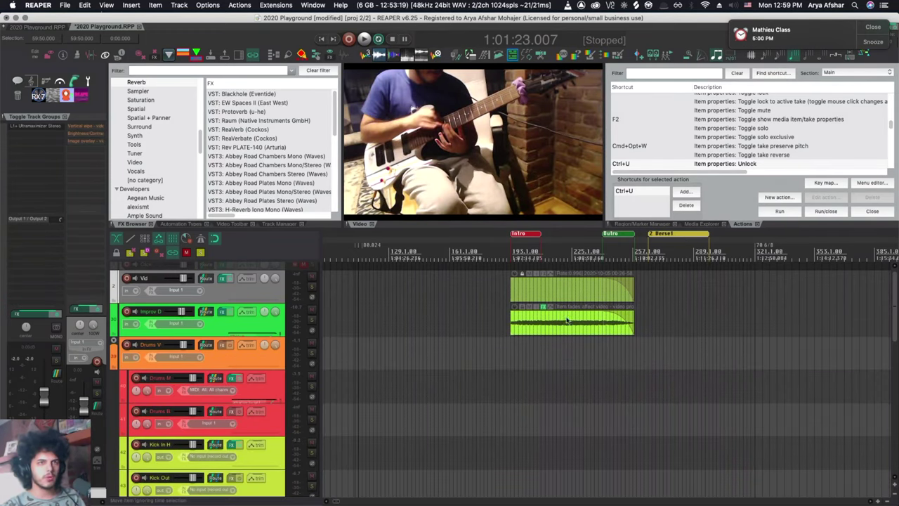
key(super+z)
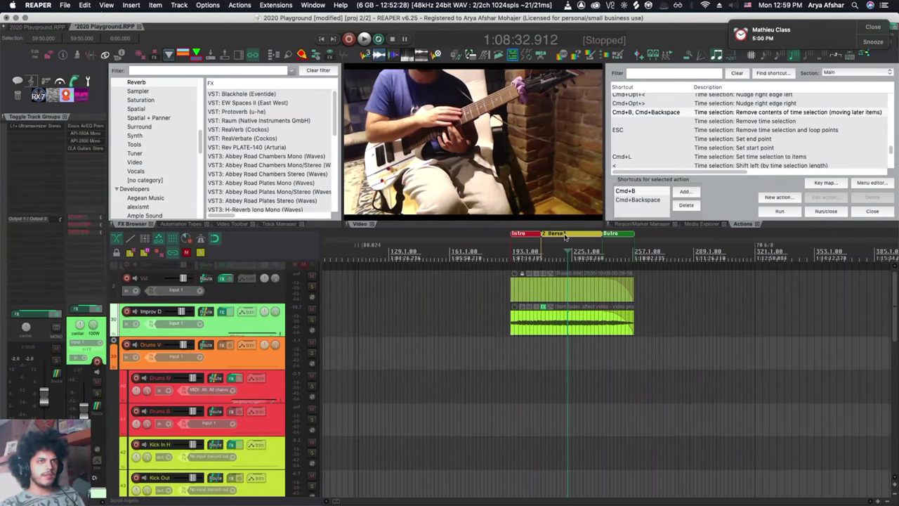
Try splitting the Improv D item at the Verse1 time selection and moving the middle piece past the Outro, and undo the edits
click(566, 237)
click(559, 329)
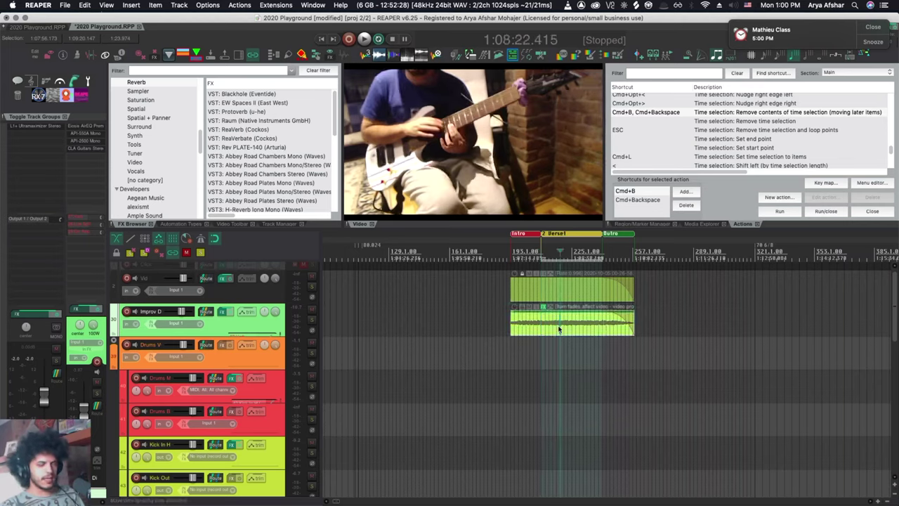
click(772, 73)
key(b)
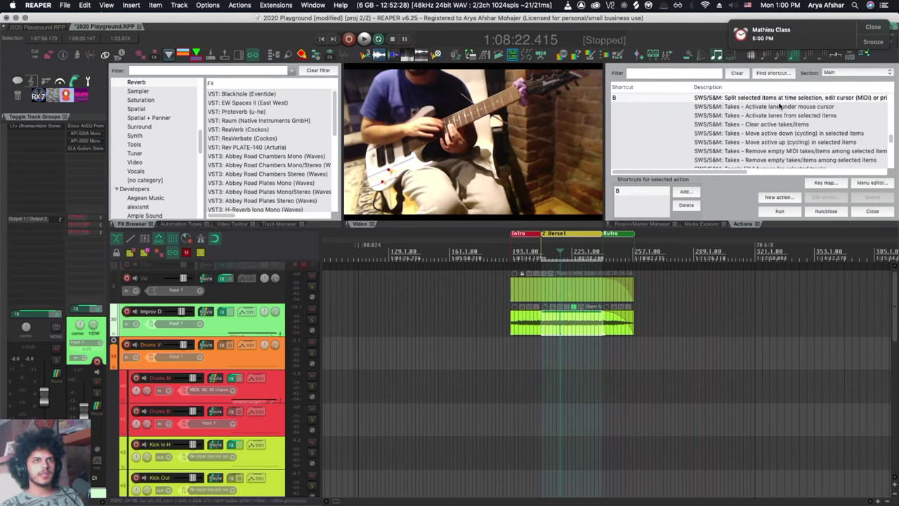
key(Escape)
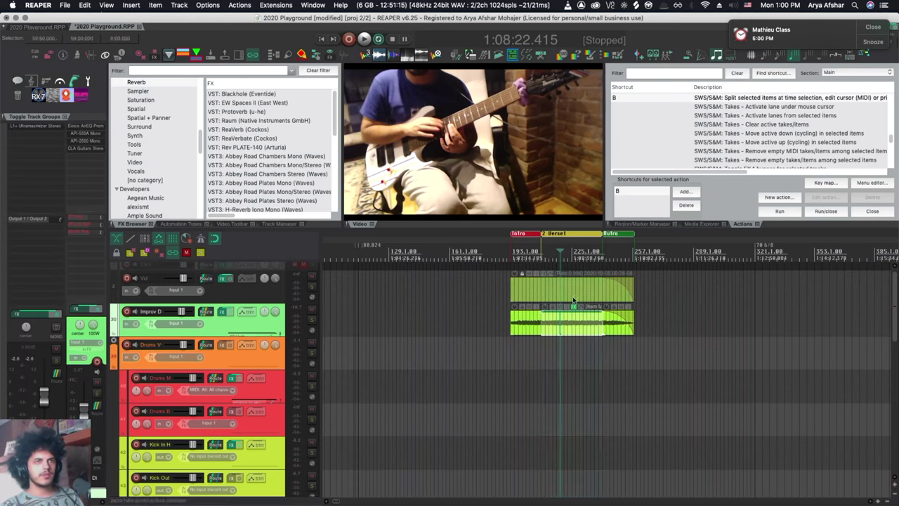
drag(566, 237, 678, 237)
drag(569, 330, 680, 338)
key(super+z)
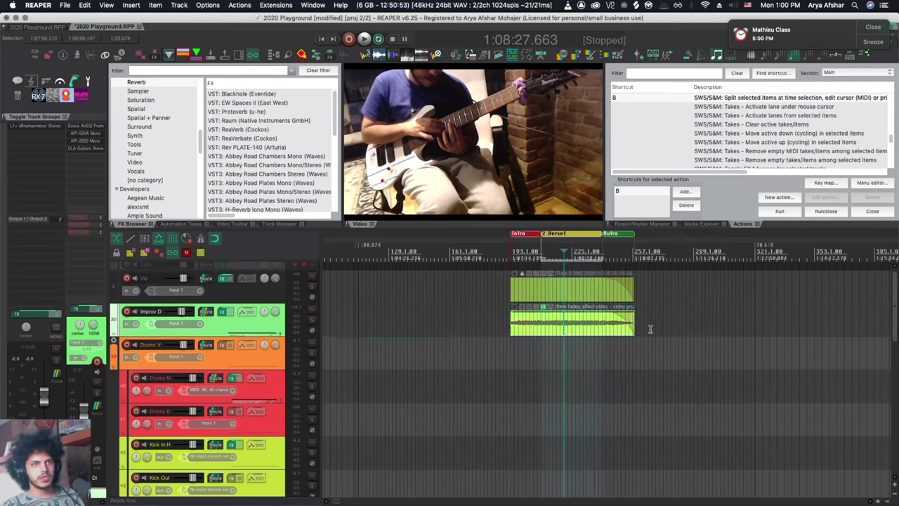
key(super+z)
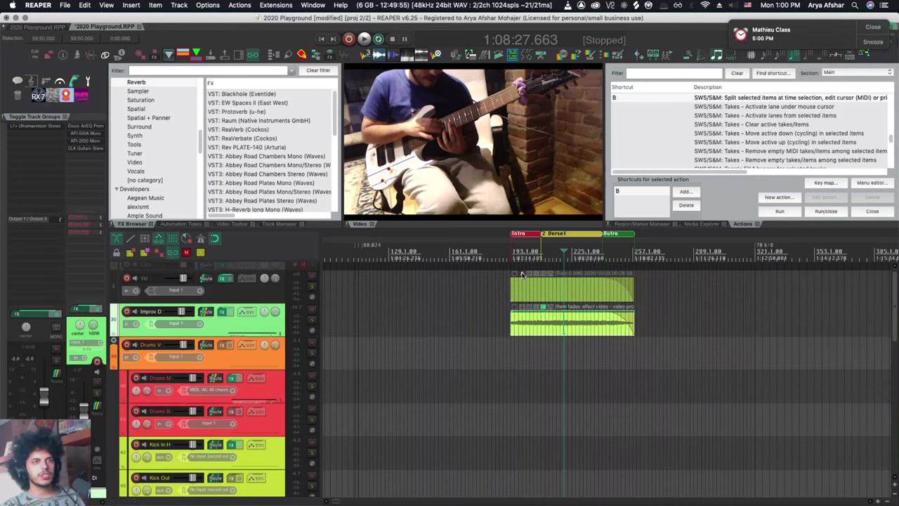
Unlock the second video item on the Vid track and split off a front piece extended back to about bar 185
click(521, 275)
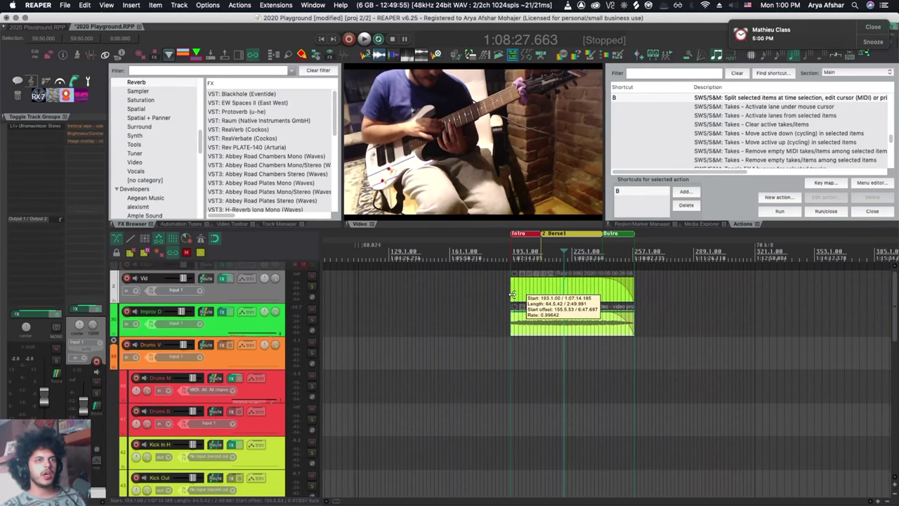
scroll(510, 294, up, 5)
drag(510, 294, 442, 293)
drag(511, 289, 509, 290)
key(b)
click(479, 293)
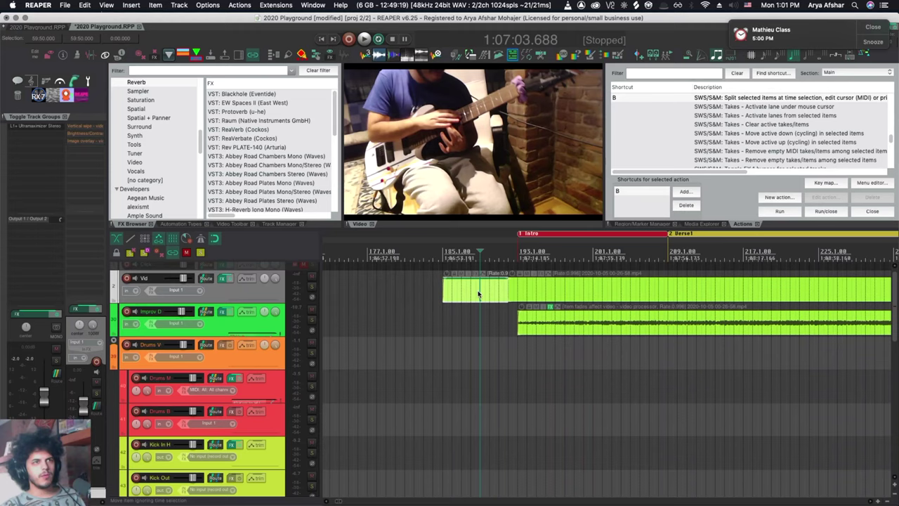
Move the Verse1 region with its items past the Outro region, and shift the region alone further to about bar 329
scroll(478, 290, down, 5)
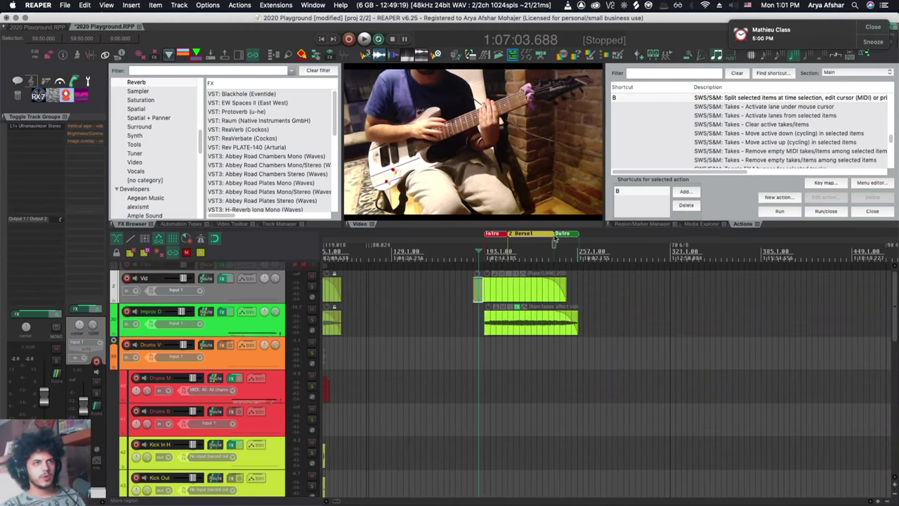
drag(640, 245, 641, 245)
drag(521, 233, 547, 236)
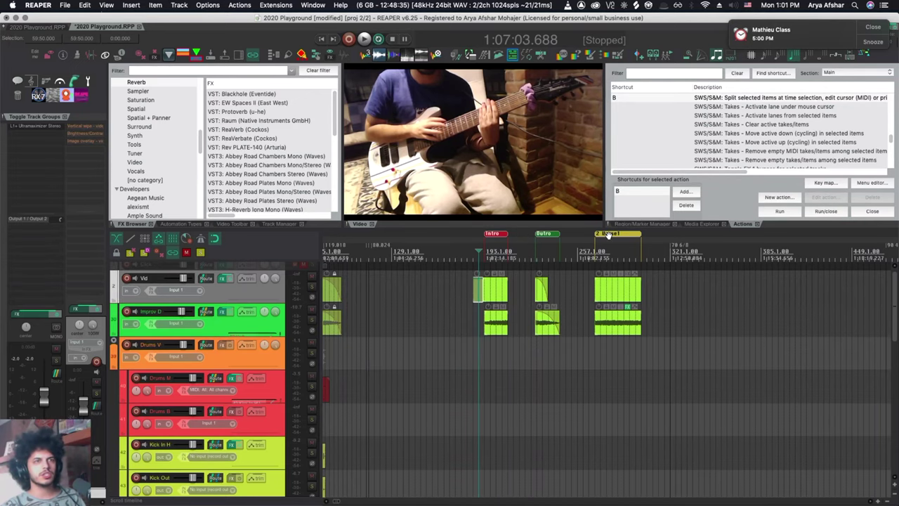
drag(608, 235, 659, 240)
Try extending the front Vid piece's end to the end of the Verse1 region, and undo the extension
scroll(470, 302, up, 5)
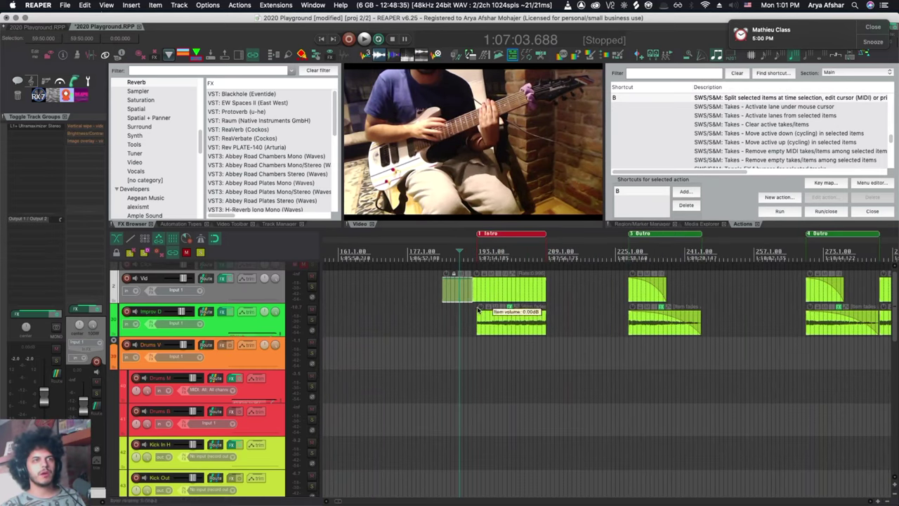
scroll(471, 302, down, 6)
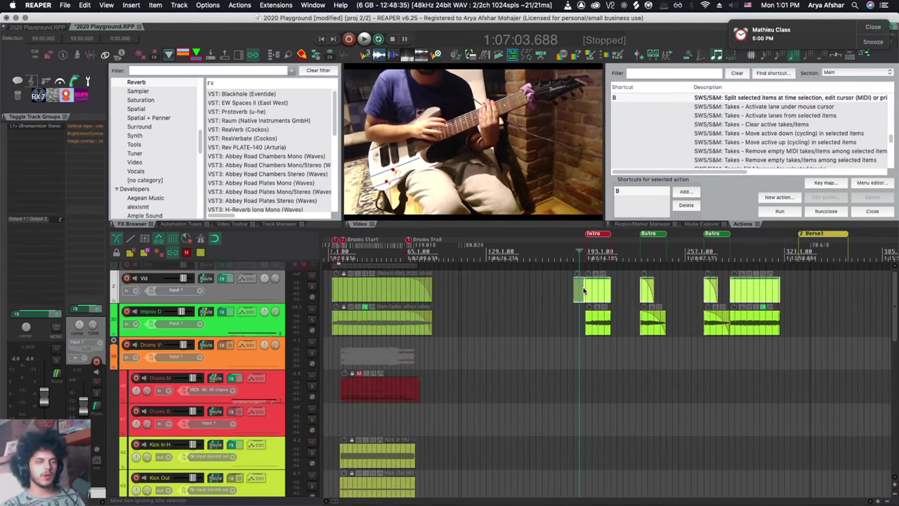
scroll(583, 290, up, 5)
scroll(466, 291, down, 5)
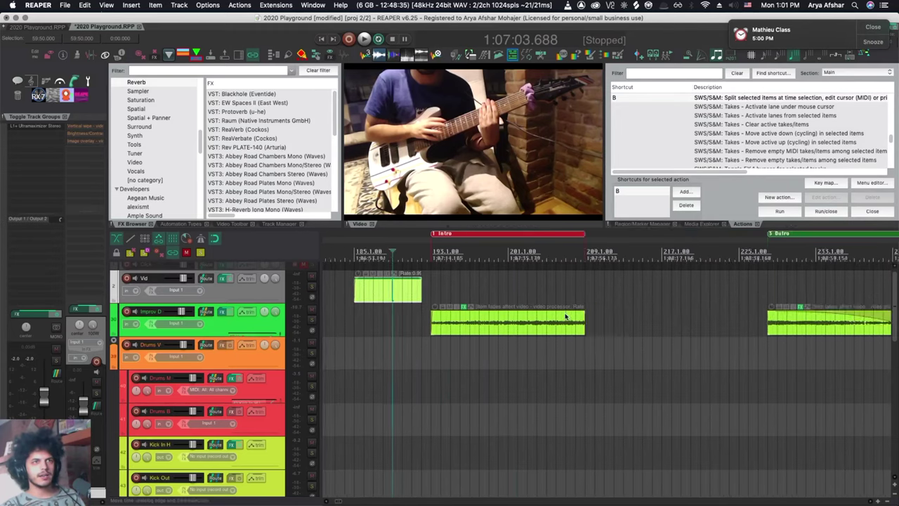
drag(466, 292, 738, 306)
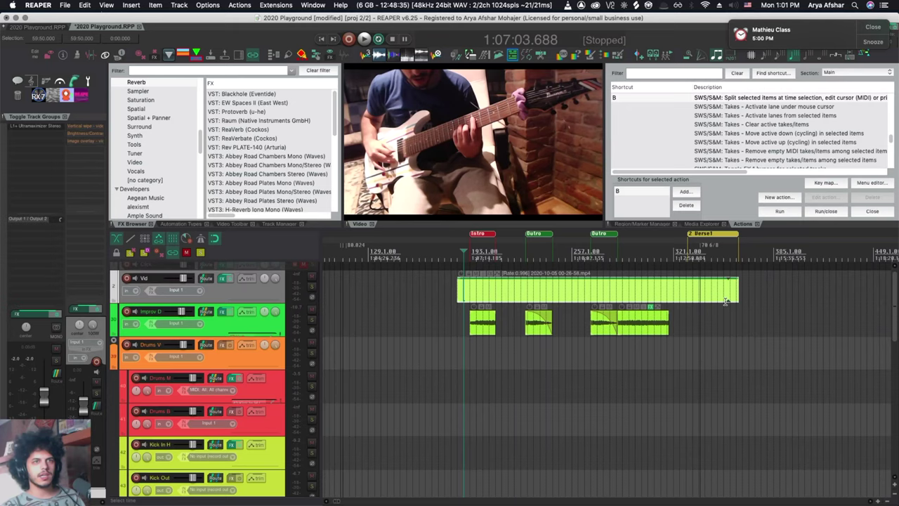
key(super+z)
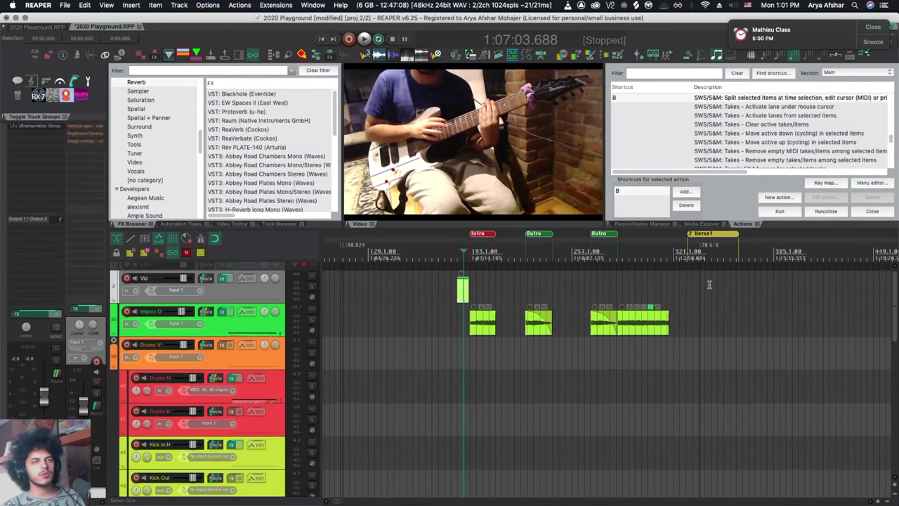
Delete the short Improv D item beneath the locked Vid item, and undo the deletion
scroll(646, 380, left, 5)
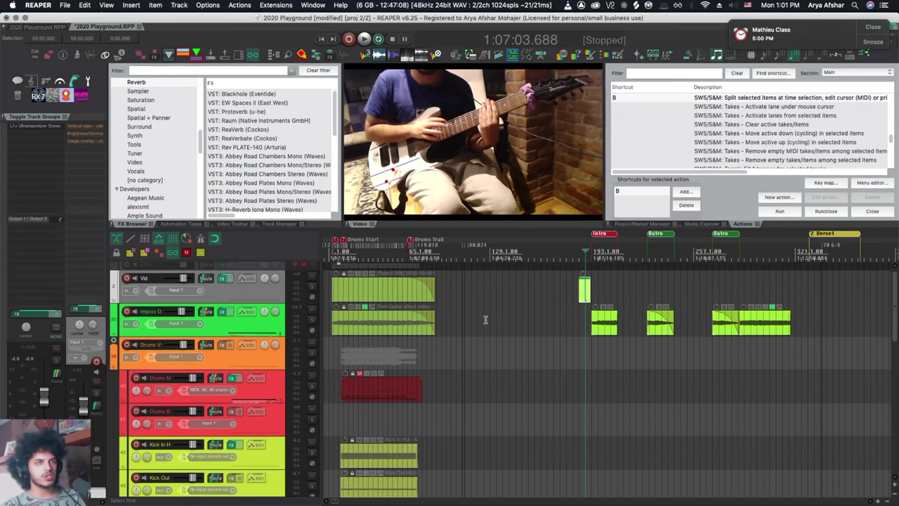
scroll(485, 320, up, 6)
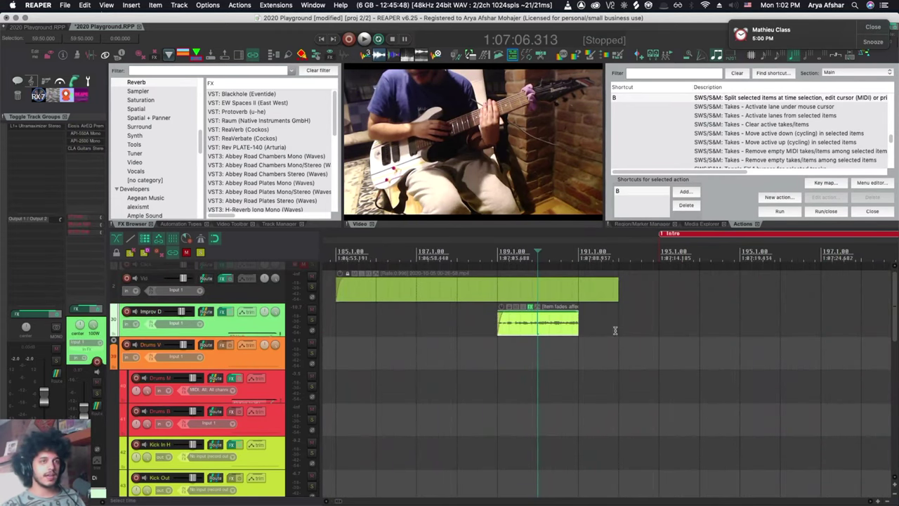
scroll(615, 330, down, 3)
key(Delete)
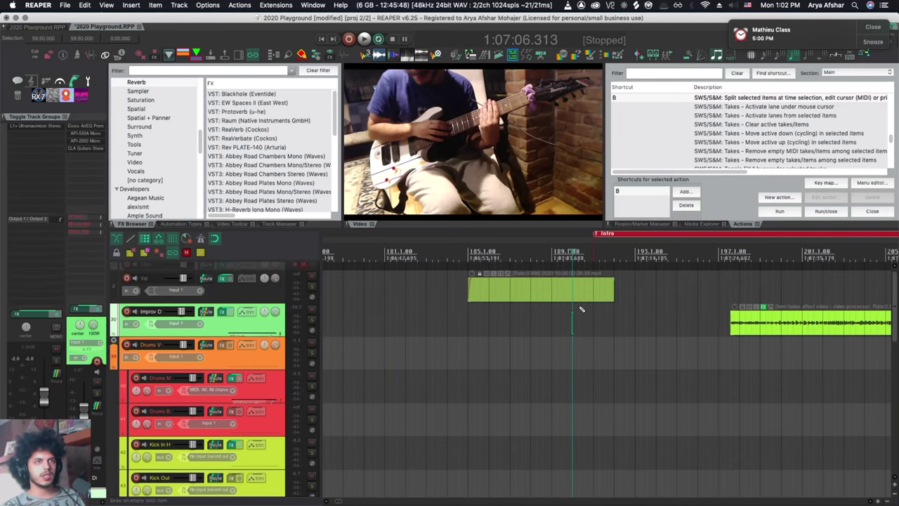
key(super+z)
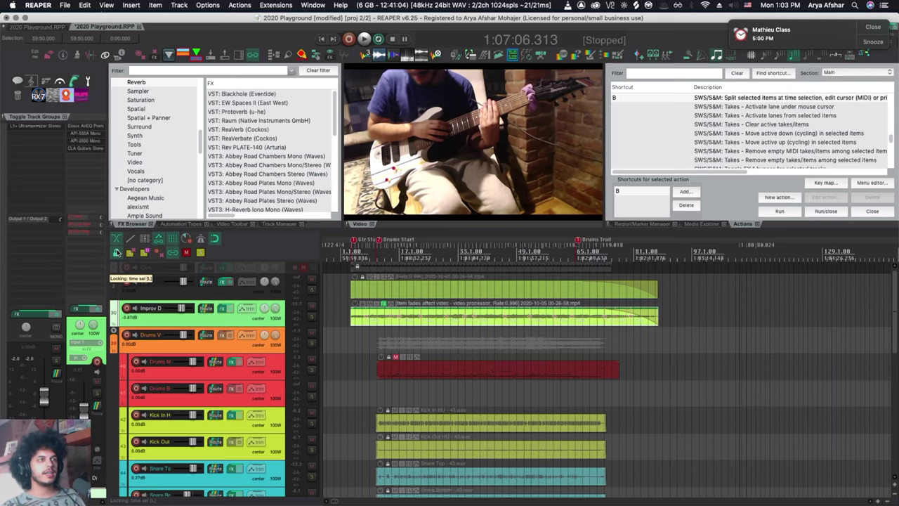
Open the Lock Settings to review which project elements can be locked
key(shift+l)
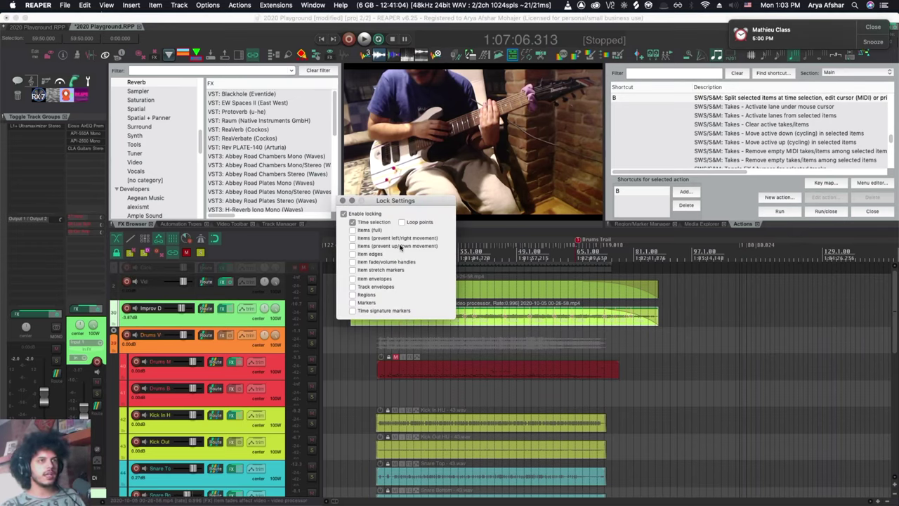
click(343, 201)
right_click(118, 253)
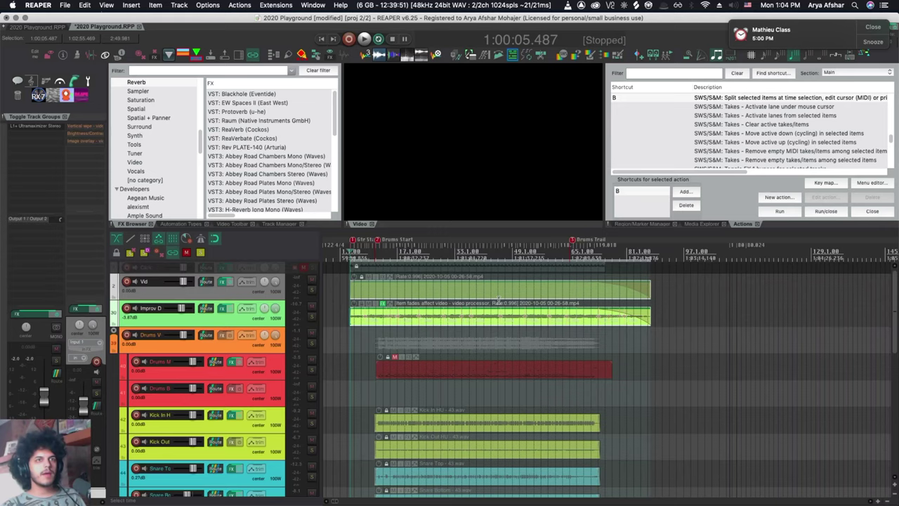
Enable locking for the time selection and try to change the selection spanning the first Vid and Improv D items
scroll(447, 379, down, 5)
scroll(447, 380, down, 5)
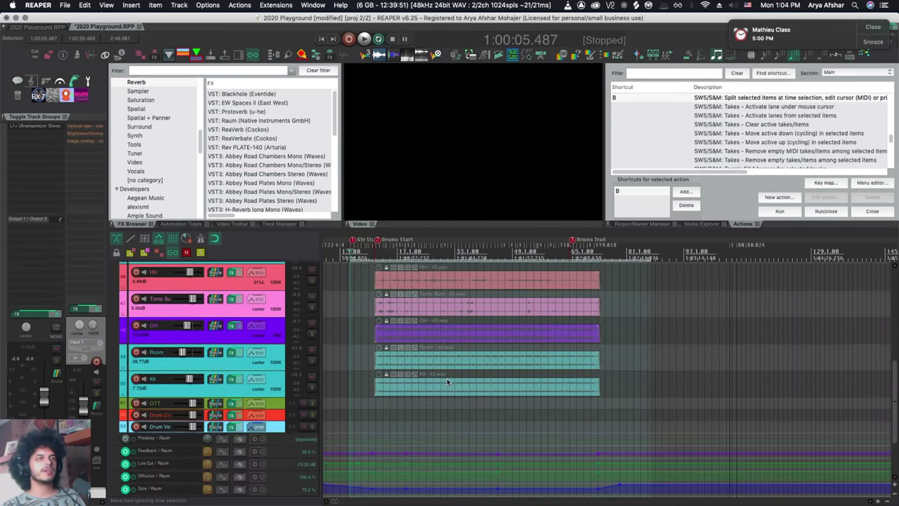
scroll(447, 378, up, 10)
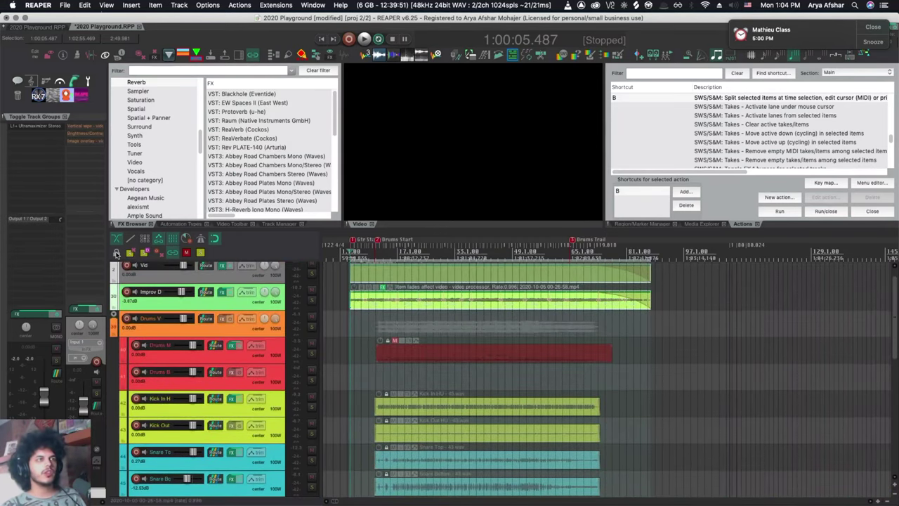
right_click(117, 255)
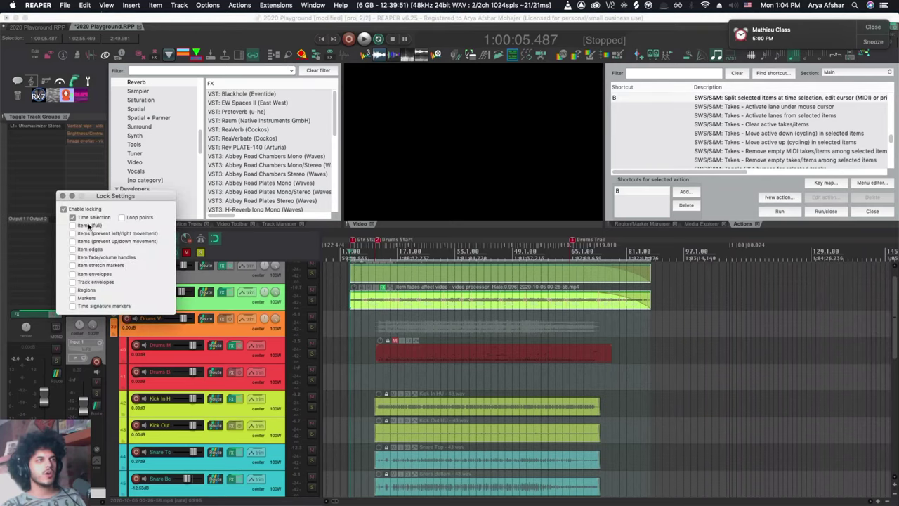
click(355, 261)
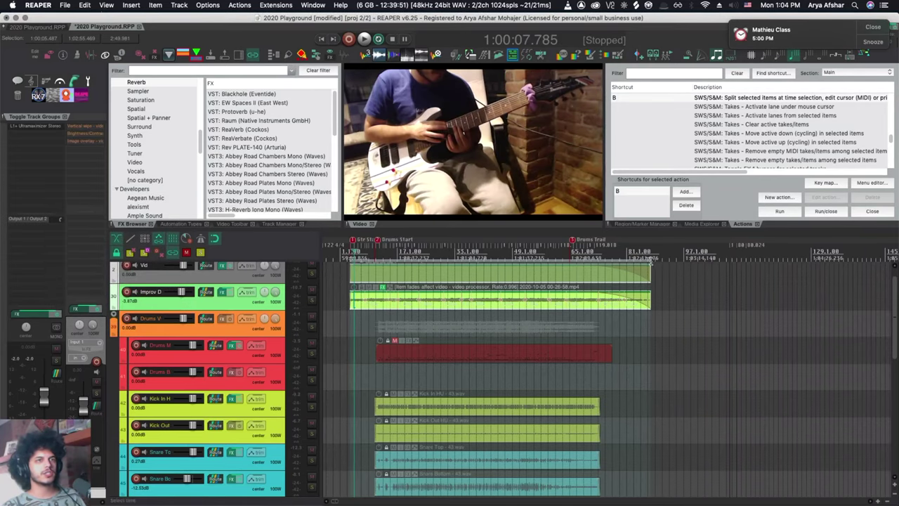
click(627, 260)
click(634, 259)
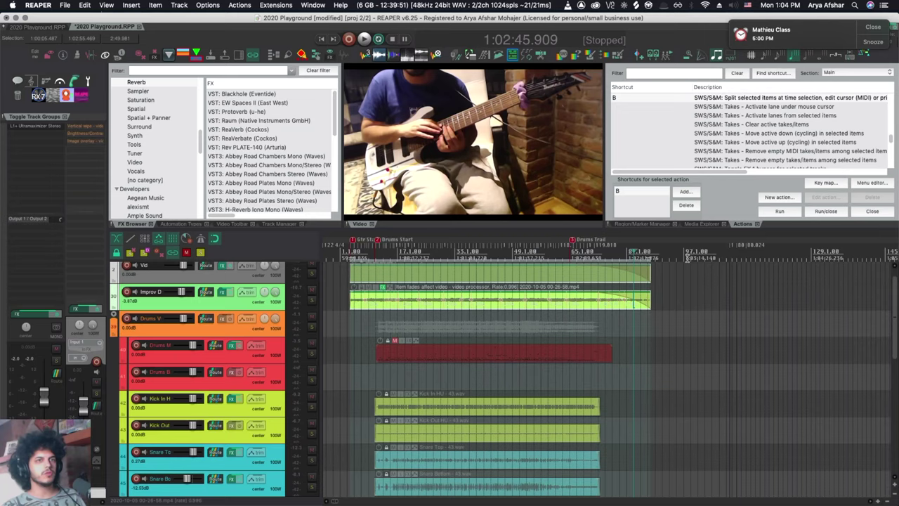
Try to change the locked time selection on the timeline, then unlock and remove it
click(751, 260)
click(796, 260)
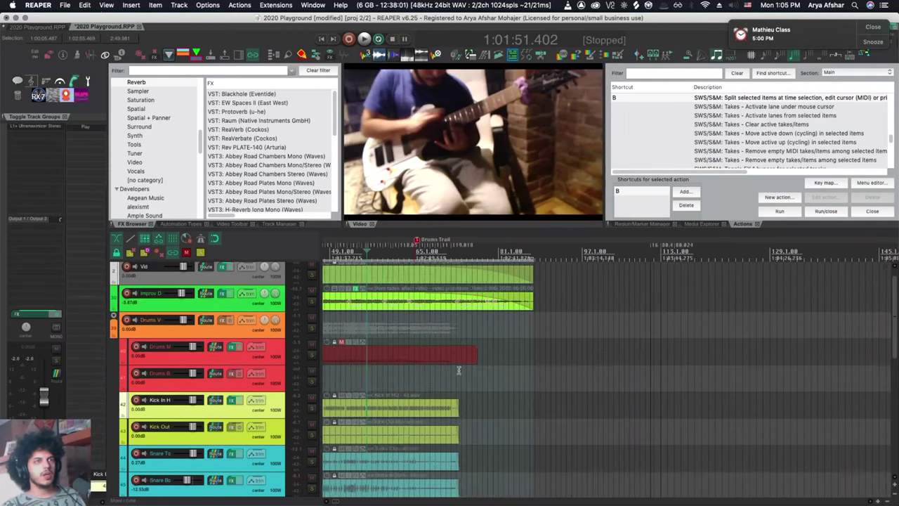
scroll(458, 370, left, 5)
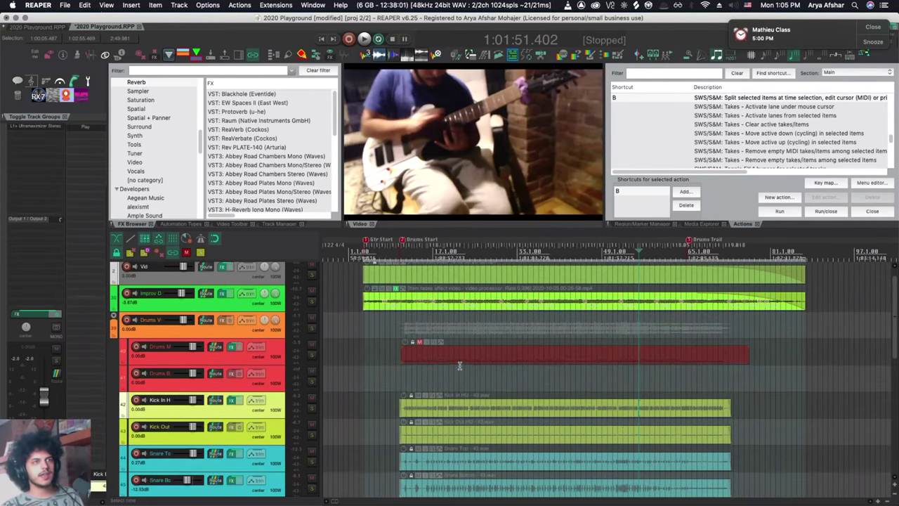
key(Escape)
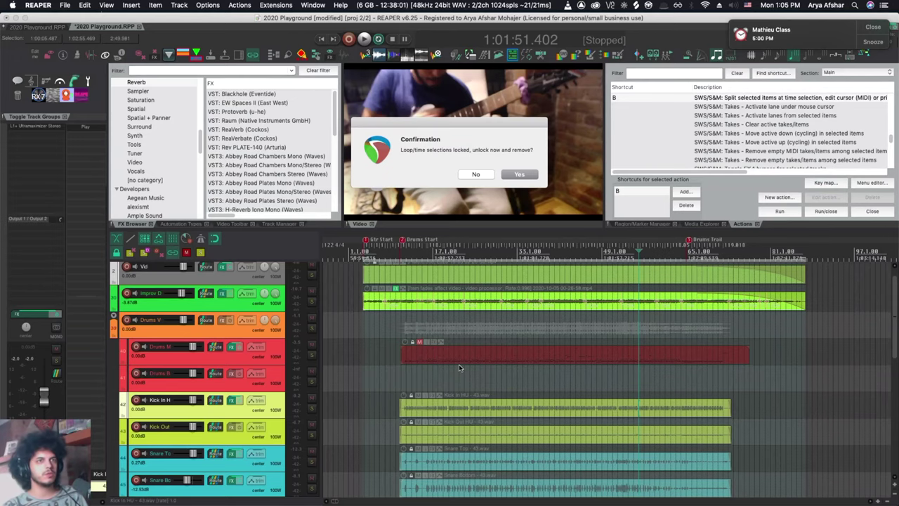
key(Return)
Lock items fully and try to move the items on the Kit and HH drum tracks
key(shift+l)
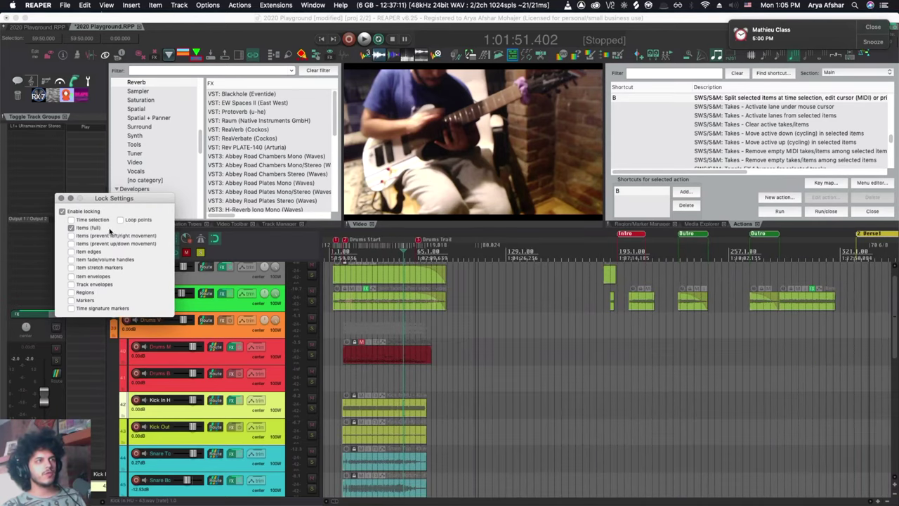
click(70, 199)
key(minus)
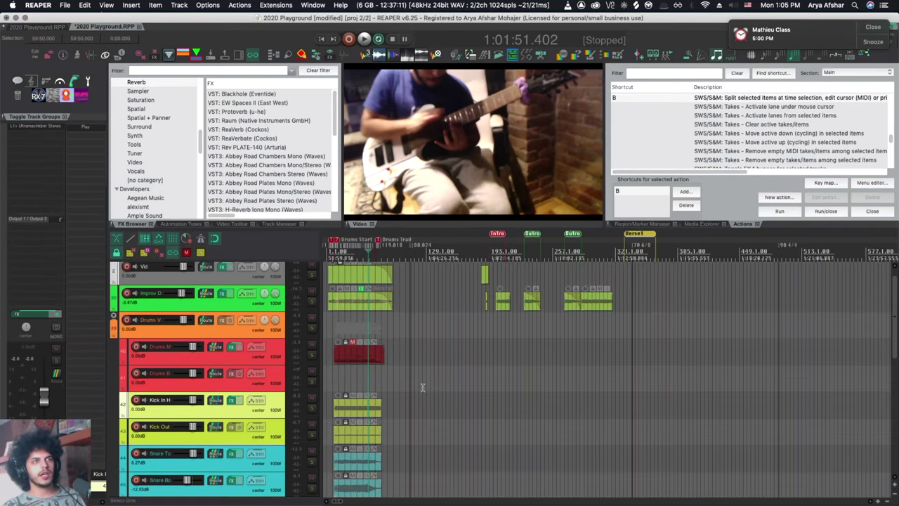
scroll(447, 389, down, 6)
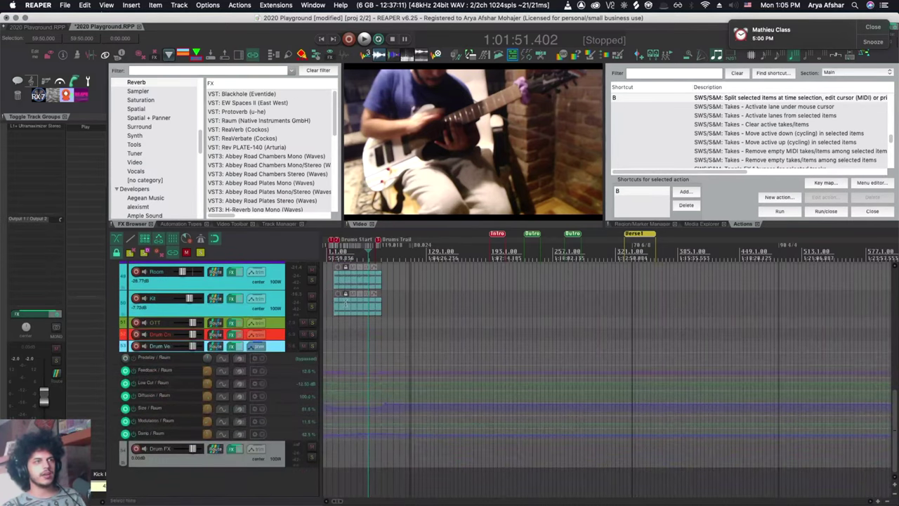
drag(348, 304, 360, 309)
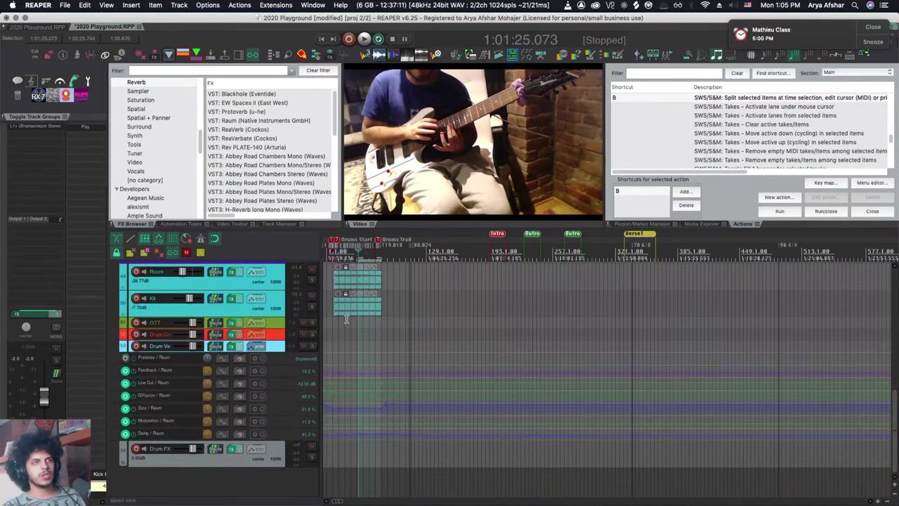
scroll(346, 324, up, 4)
scroll(345, 325, left, 2)
click(367, 318)
scroll(376, 354, up, 5)
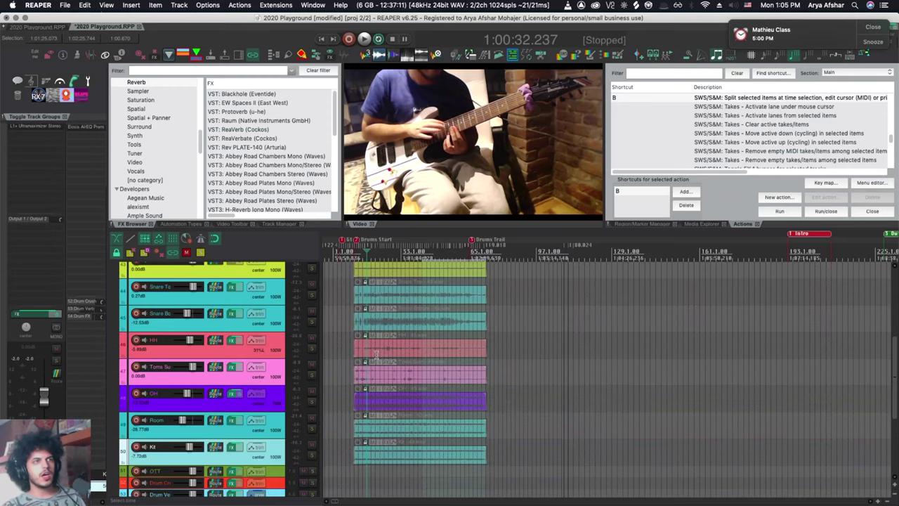
click(399, 338)
scroll(390, 309, up, 5)
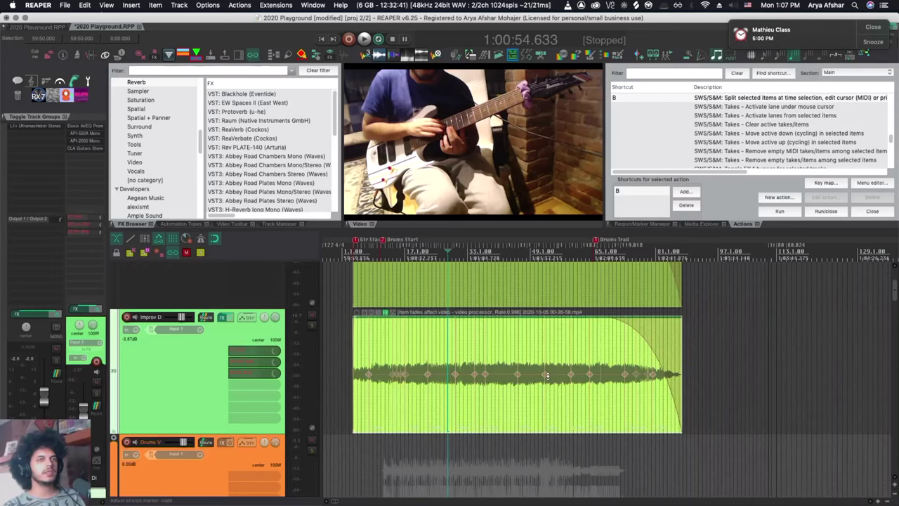
Try moving a stretch marker in the Improv D item, then undo it and enable locking for item stretch markers
mouse_move(544, 375)
mouse_down()
mouse_move(614, 374)
mouse_move(541, 389)
mouse_up()
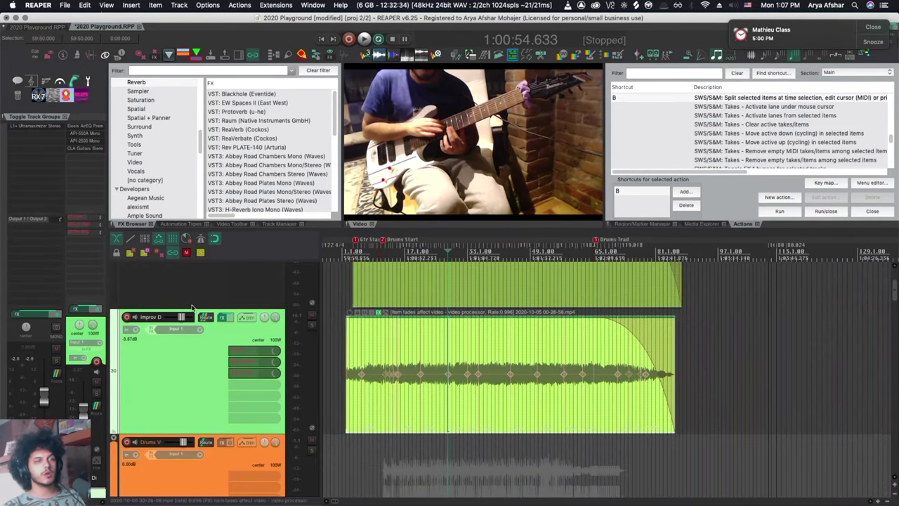
right_click(116, 252)
click(62, 197)
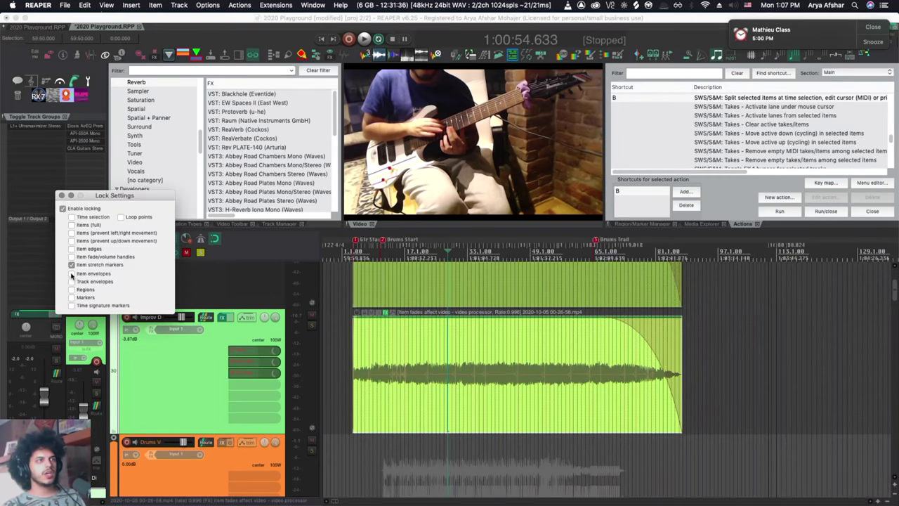
Add item envelopes and track envelopes to the locked elements and close the Lock Settings
click(71, 274)
scroll(303, 347, down, 10)
scroll(305, 348, up, 10)
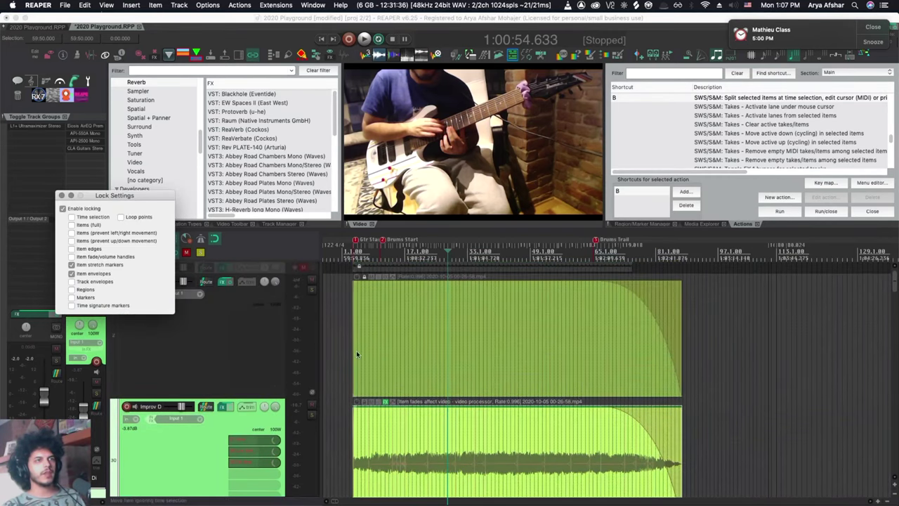
click(72, 282)
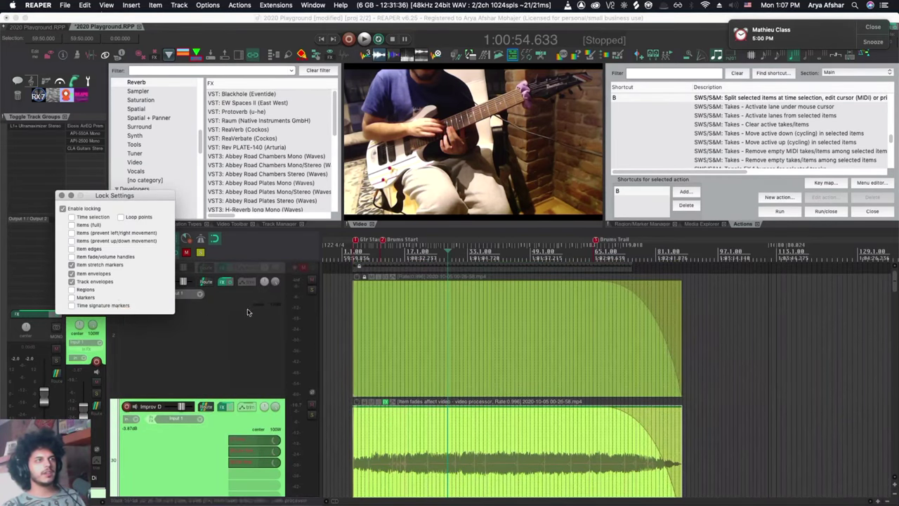
scroll(305, 321, down, 10)
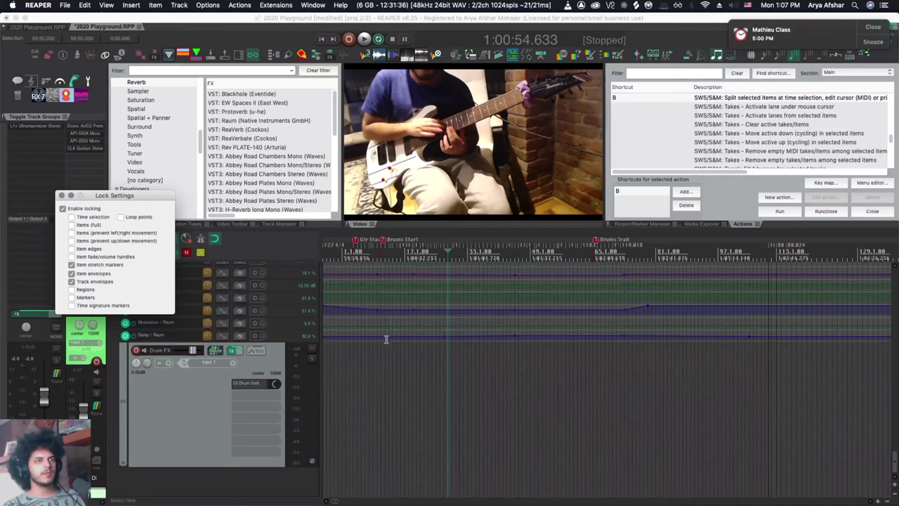
scroll(400, 348, up, 4)
key(shift+l)
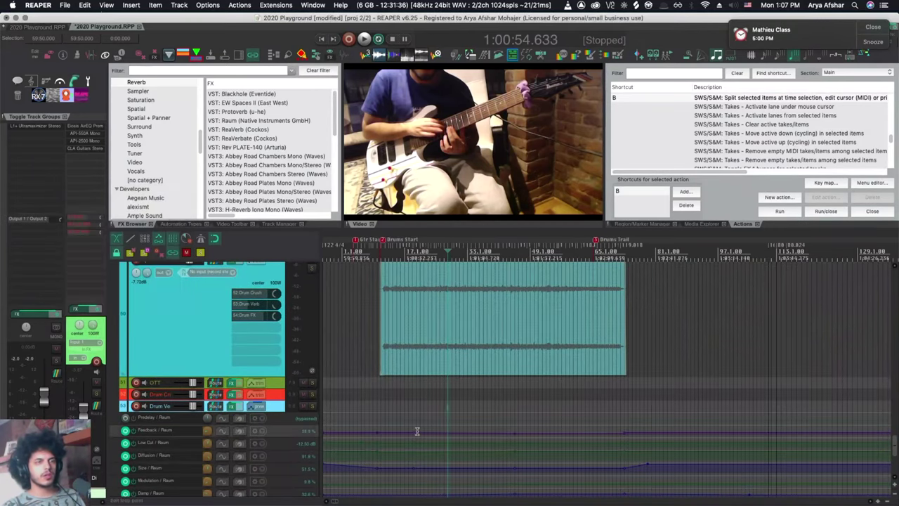
Try to edit the locked Raum automation envelopes of the Drum Verb track, and clear the resulting time selection
click(415, 430)
drag(421, 426, 511, 429)
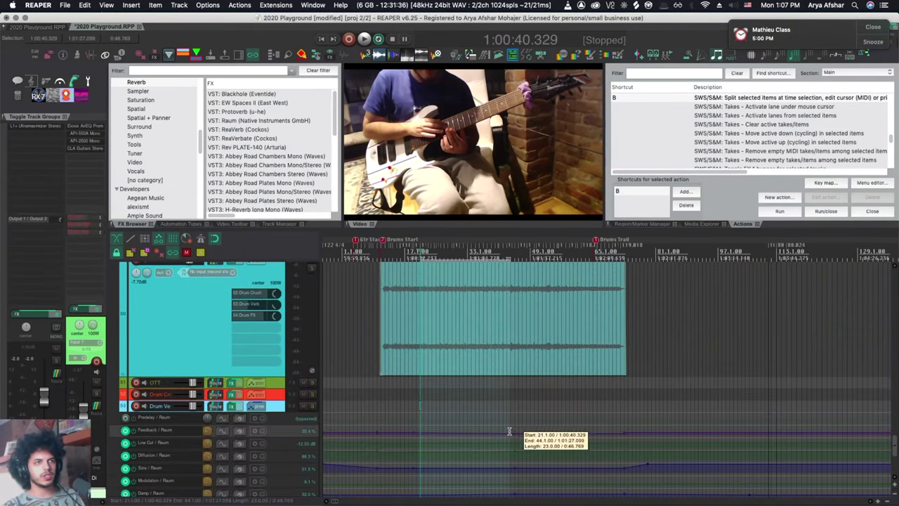
click(676, 435)
scroll(516, 455, up, 3)
drag(562, 446, 479, 444)
click(515, 441)
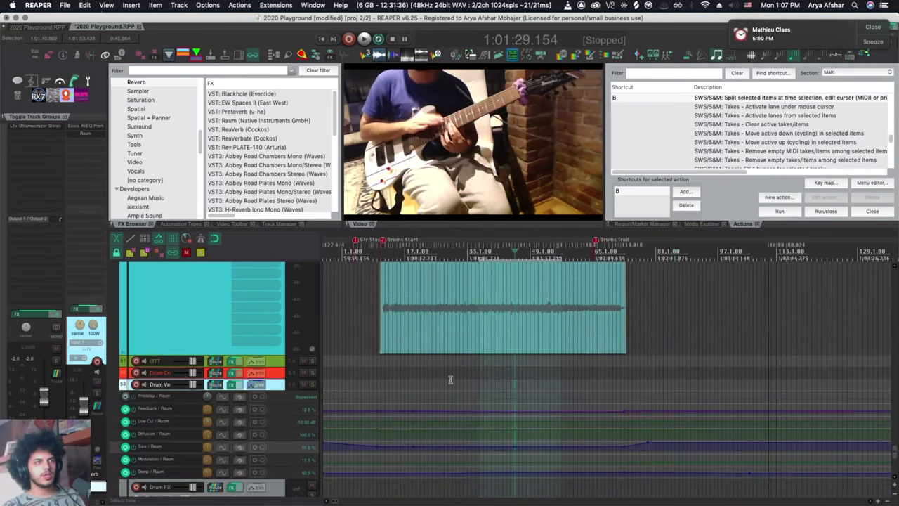
drag(440, 398, 596, 465)
key(Escape)
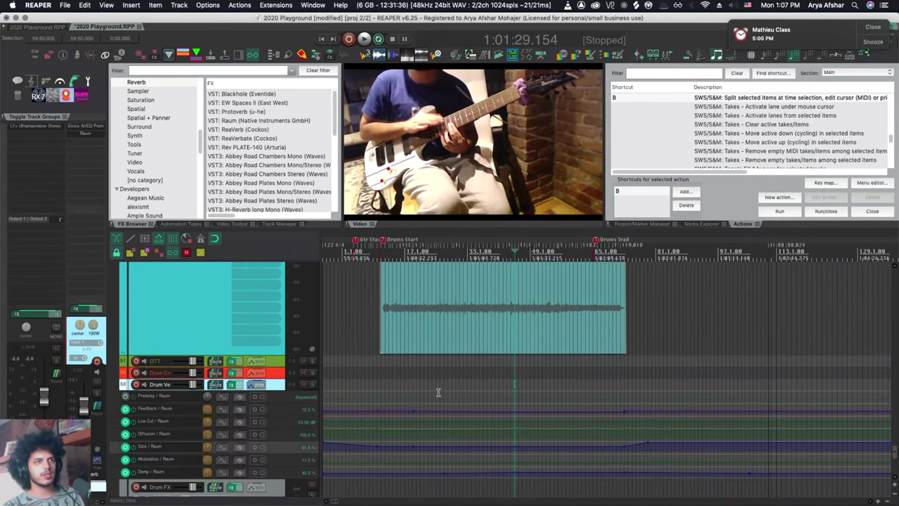
Lock regions and markers instead of envelopes, and try to move the project markers and the Verse1 region
key(l)
drag(399, 243, 383, 247)
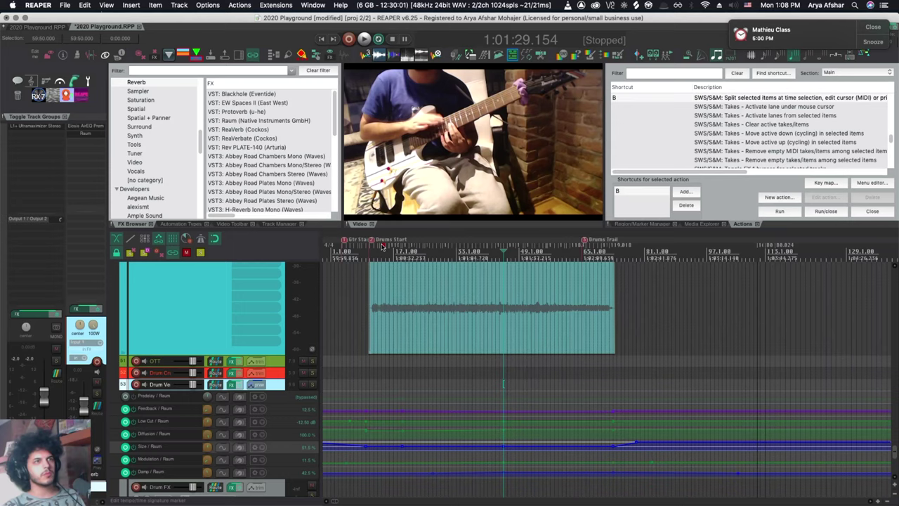
drag(830, 243, 616, 235)
scroll(624, 265, right, 5)
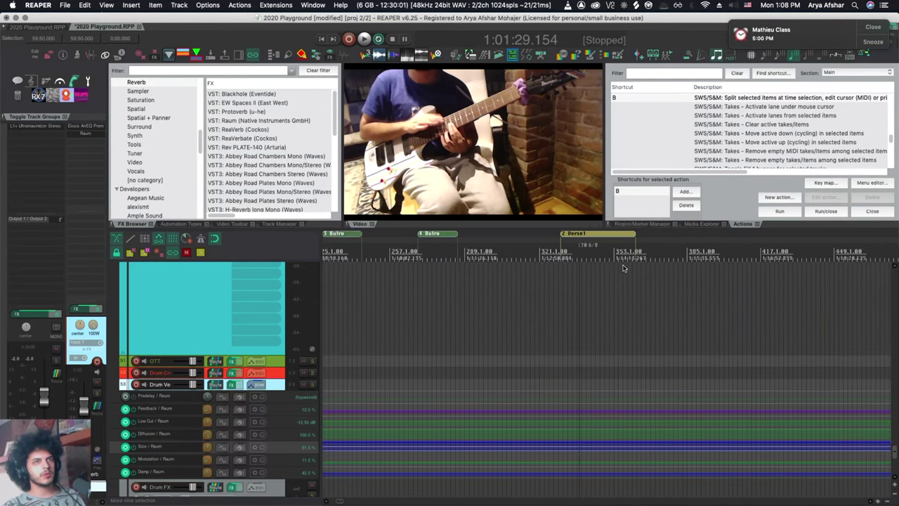
scroll(611, 267, left, 7)
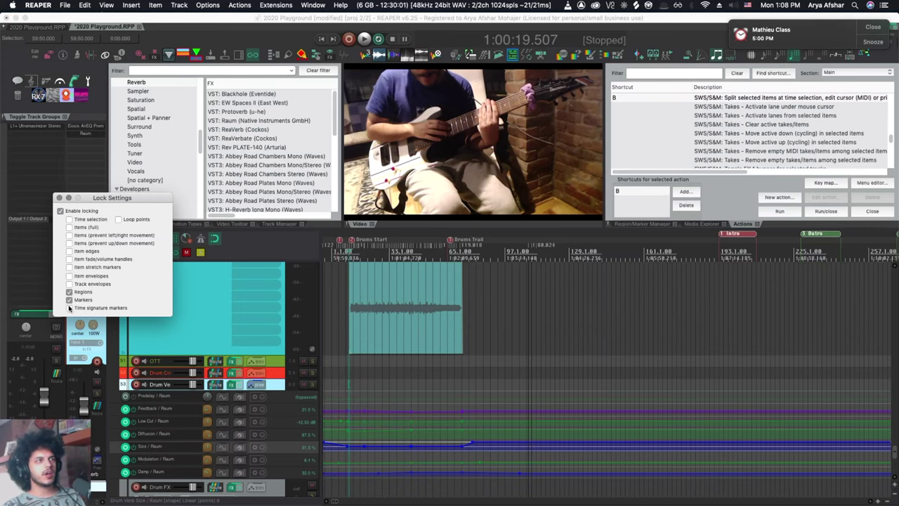
Lock time signature markers, unlock markers and regions, and close the Lock Settings
click(70, 308)
click(69, 299)
click(69, 292)
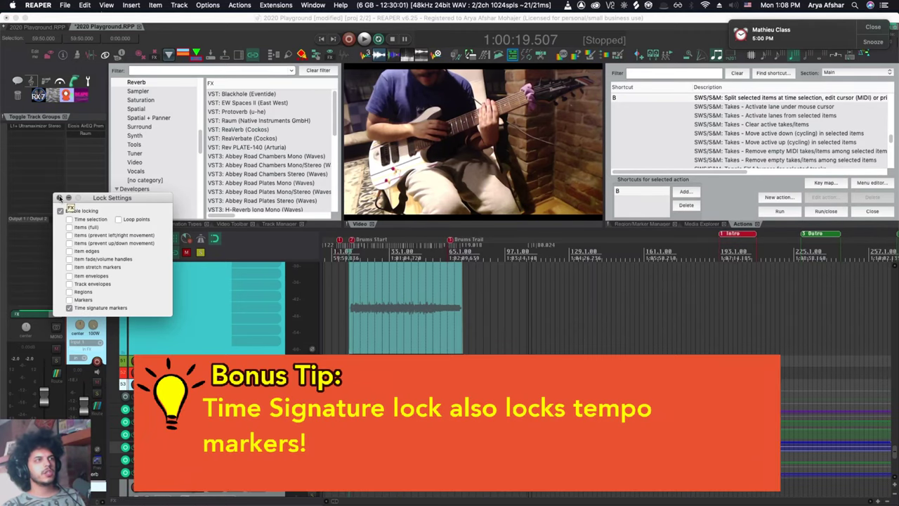
click(59, 198)
Try to edit the locked tempo markers after Drums Start on the timeline, and reopen the Lock Settings
scroll(512, 259, up, 10)
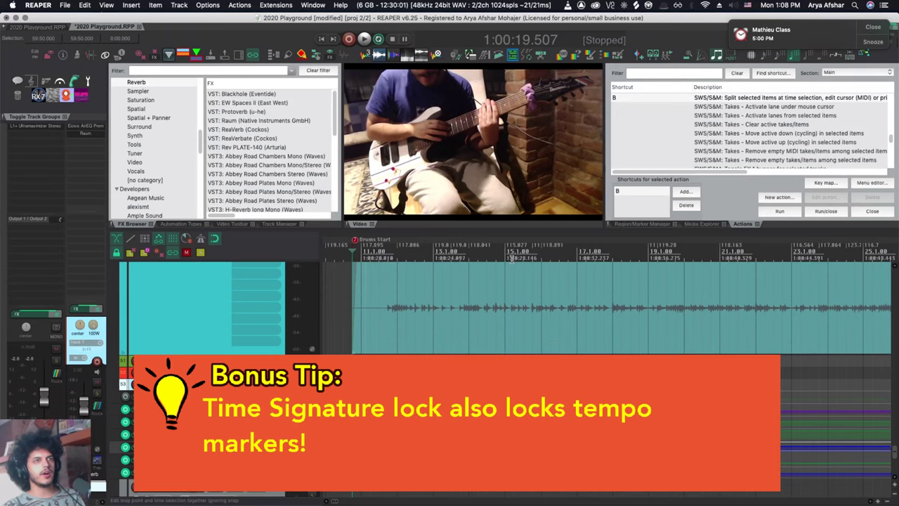
scroll(472, 269, right, 5)
scroll(488, 269, up, 10)
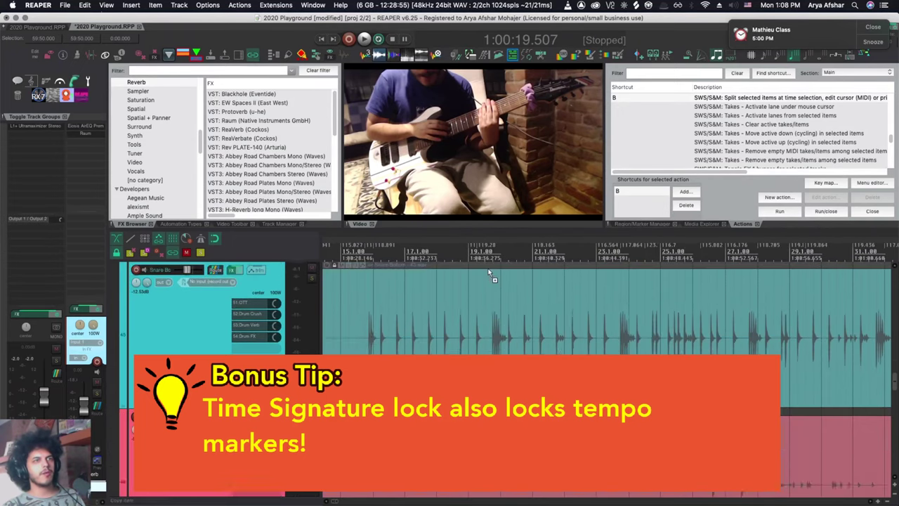
scroll(490, 271, down, 4)
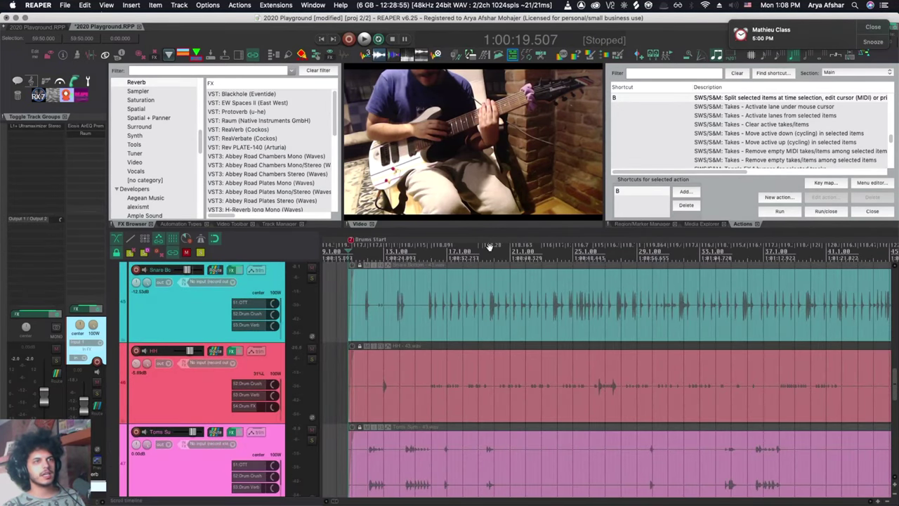
click(489, 247)
scroll(422, 246, left, 1)
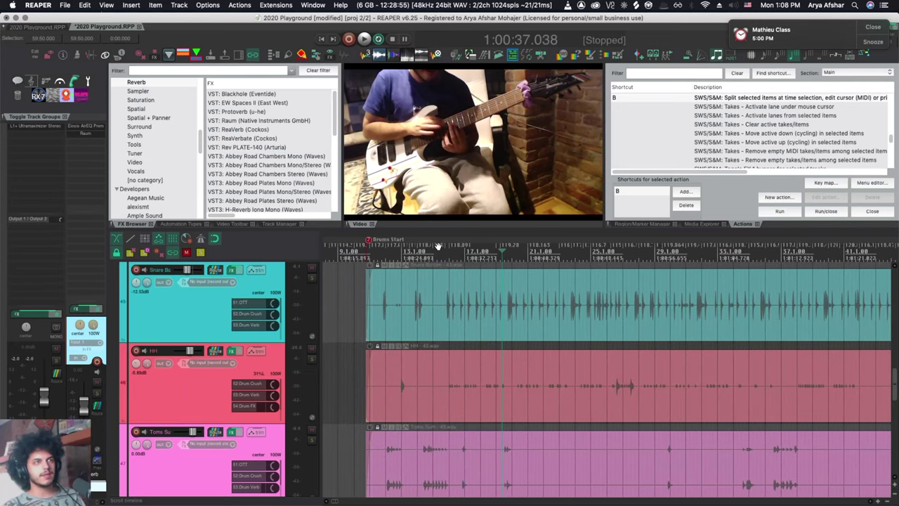
right_click(117, 252)
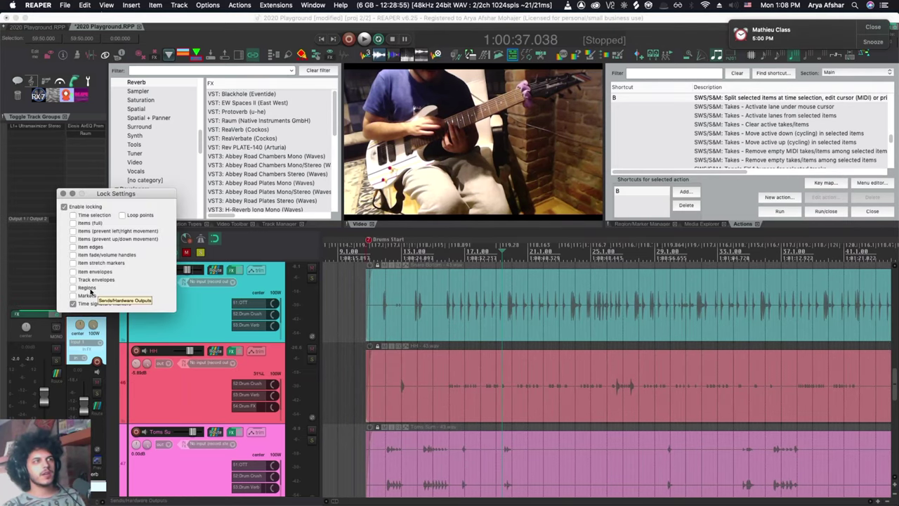